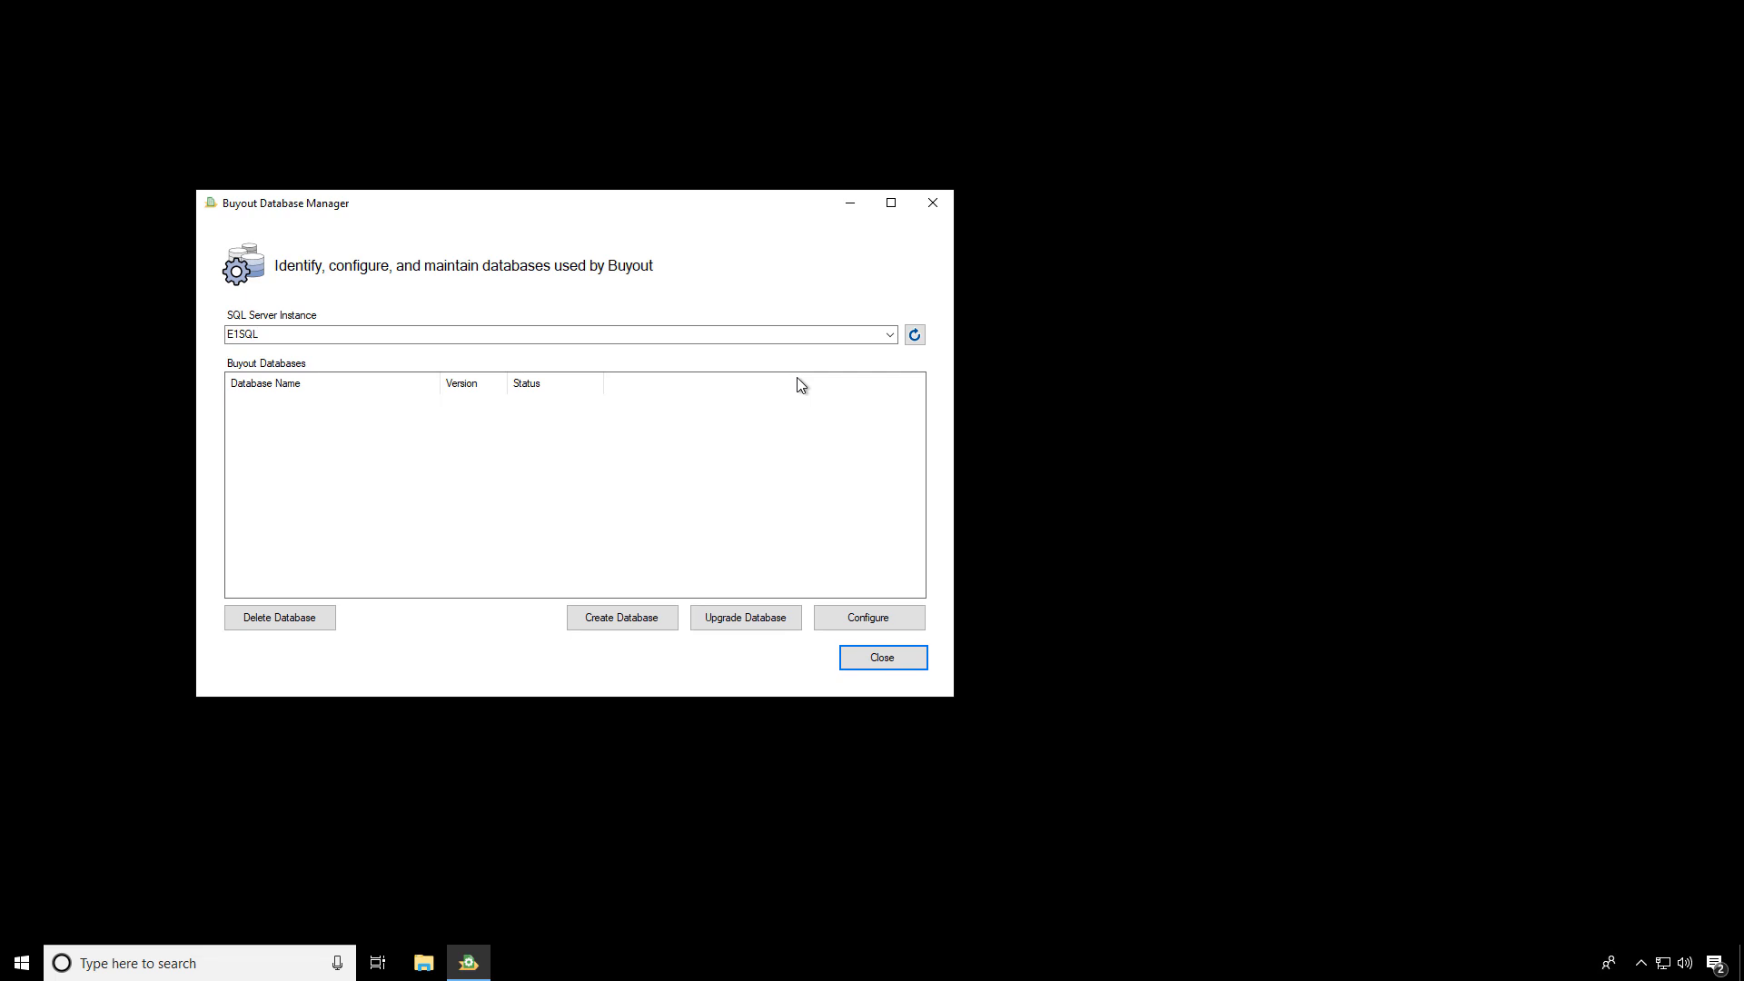
Refresh the SQL Server instance list and select E1SQL as the instance
click(890, 334)
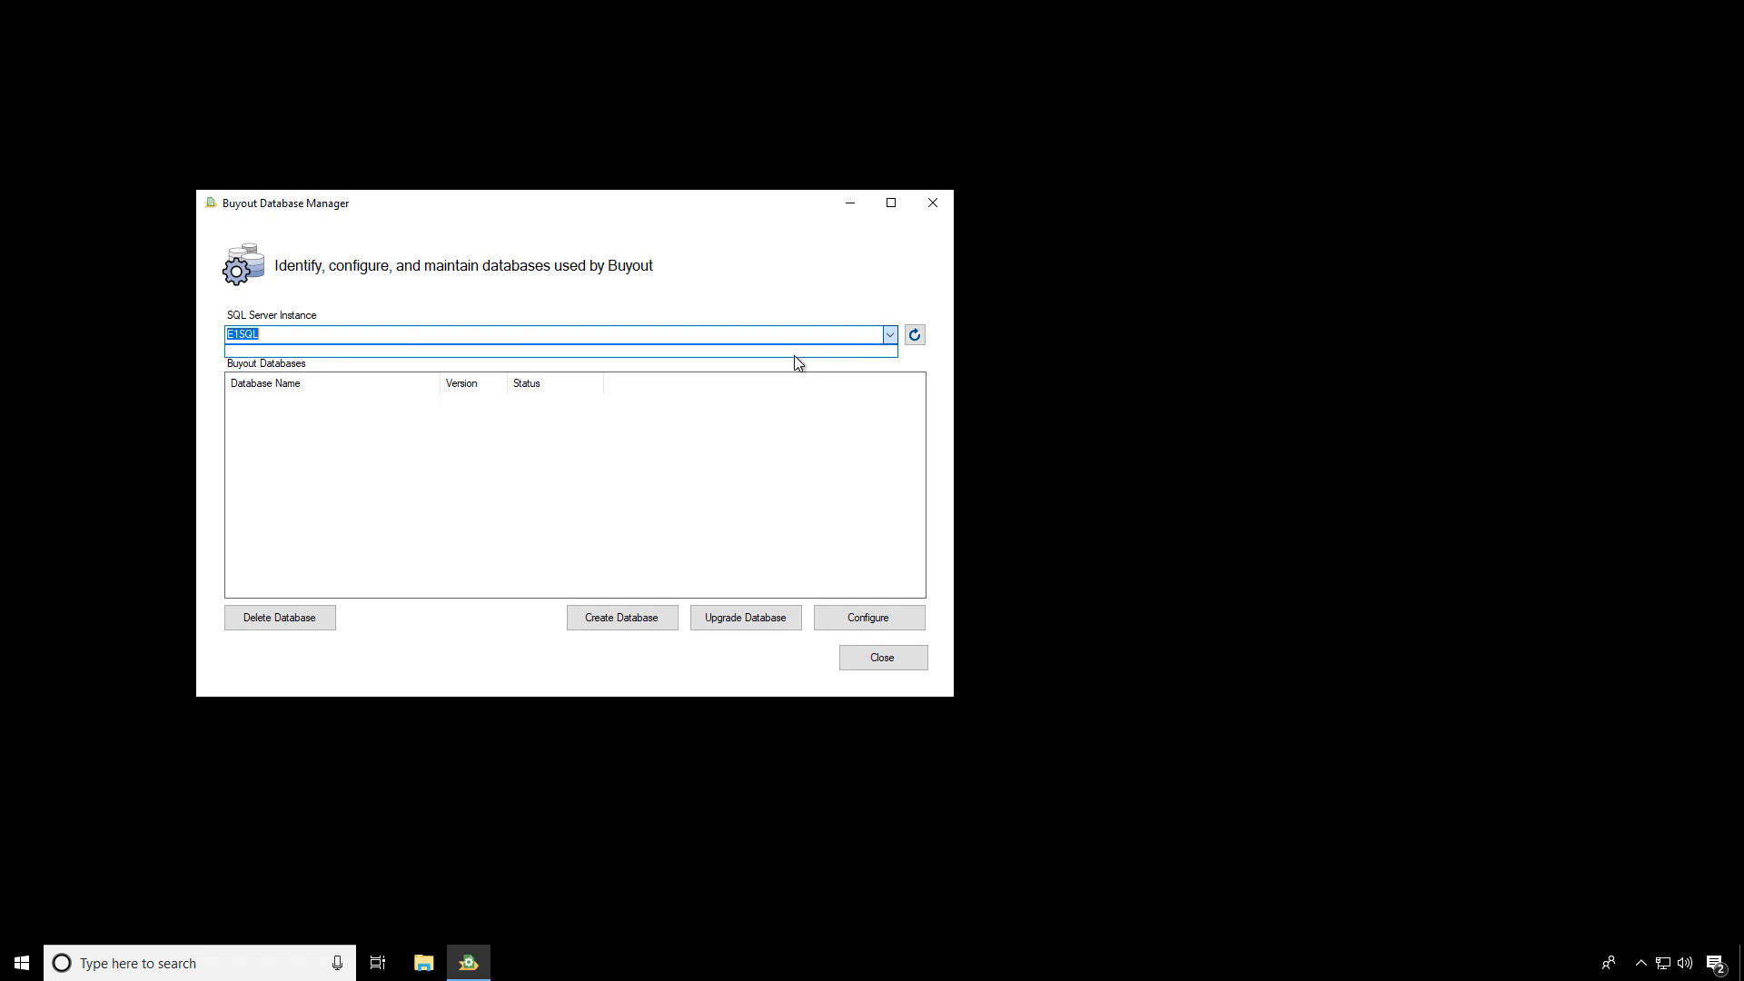
click(890, 334)
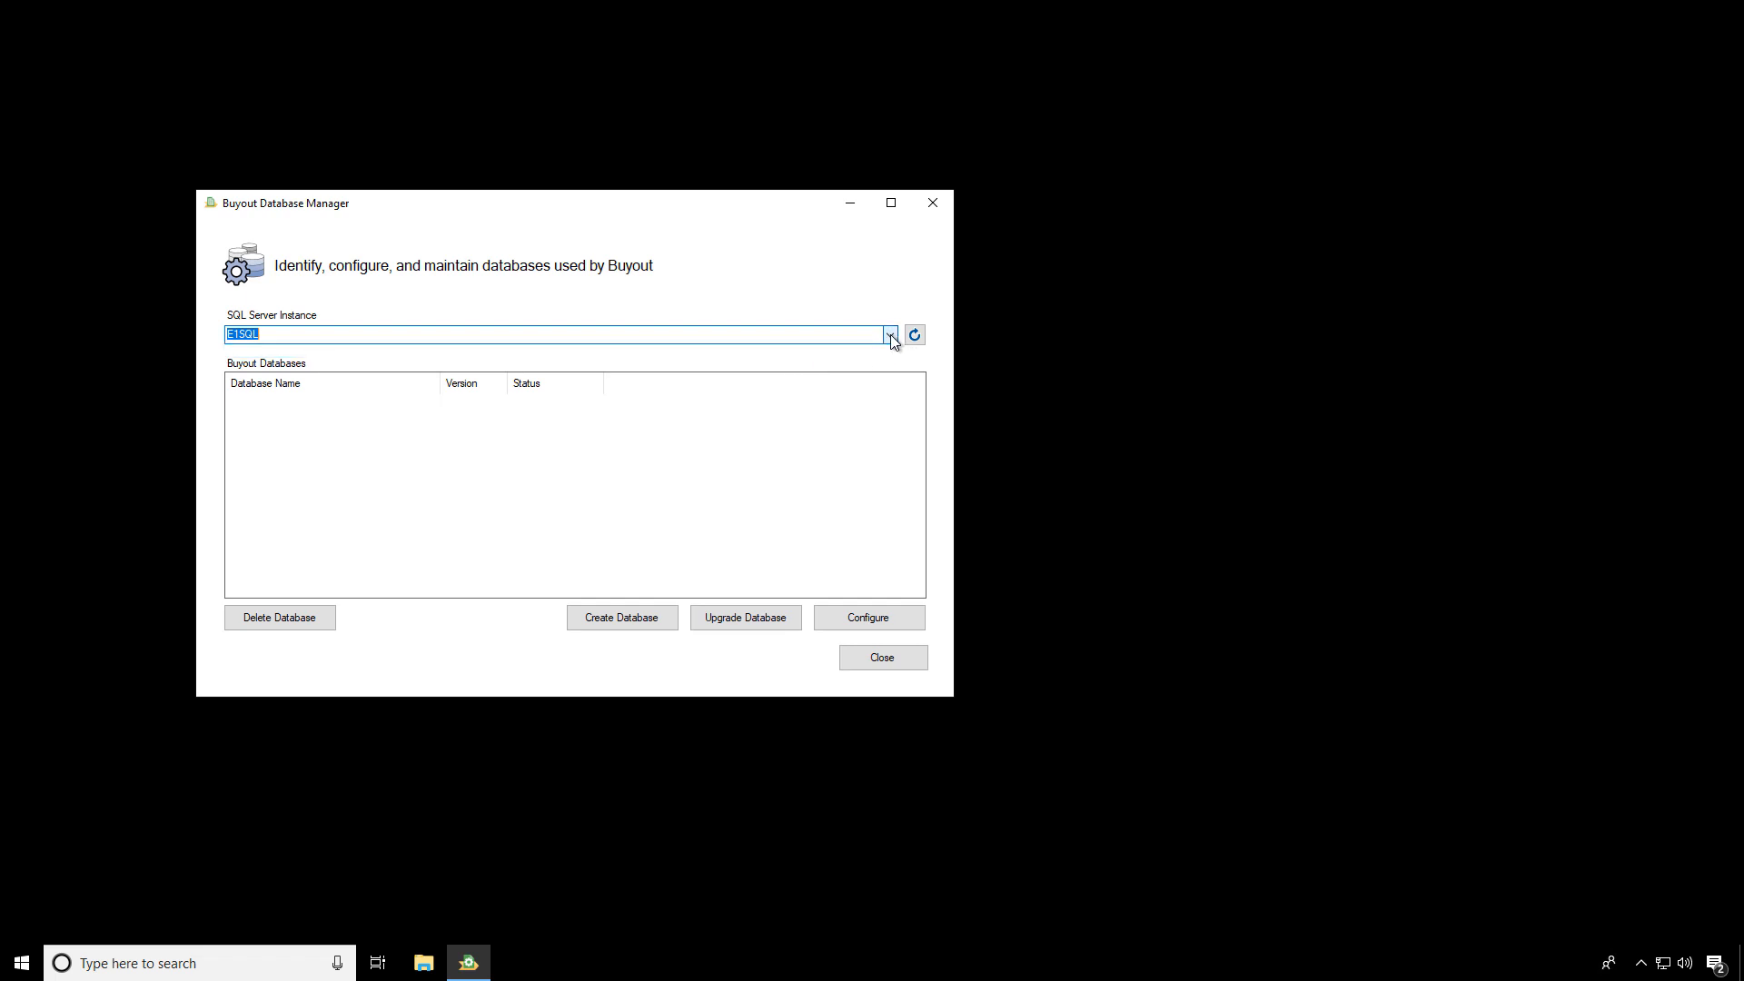
click(912, 336)
click(890, 335)
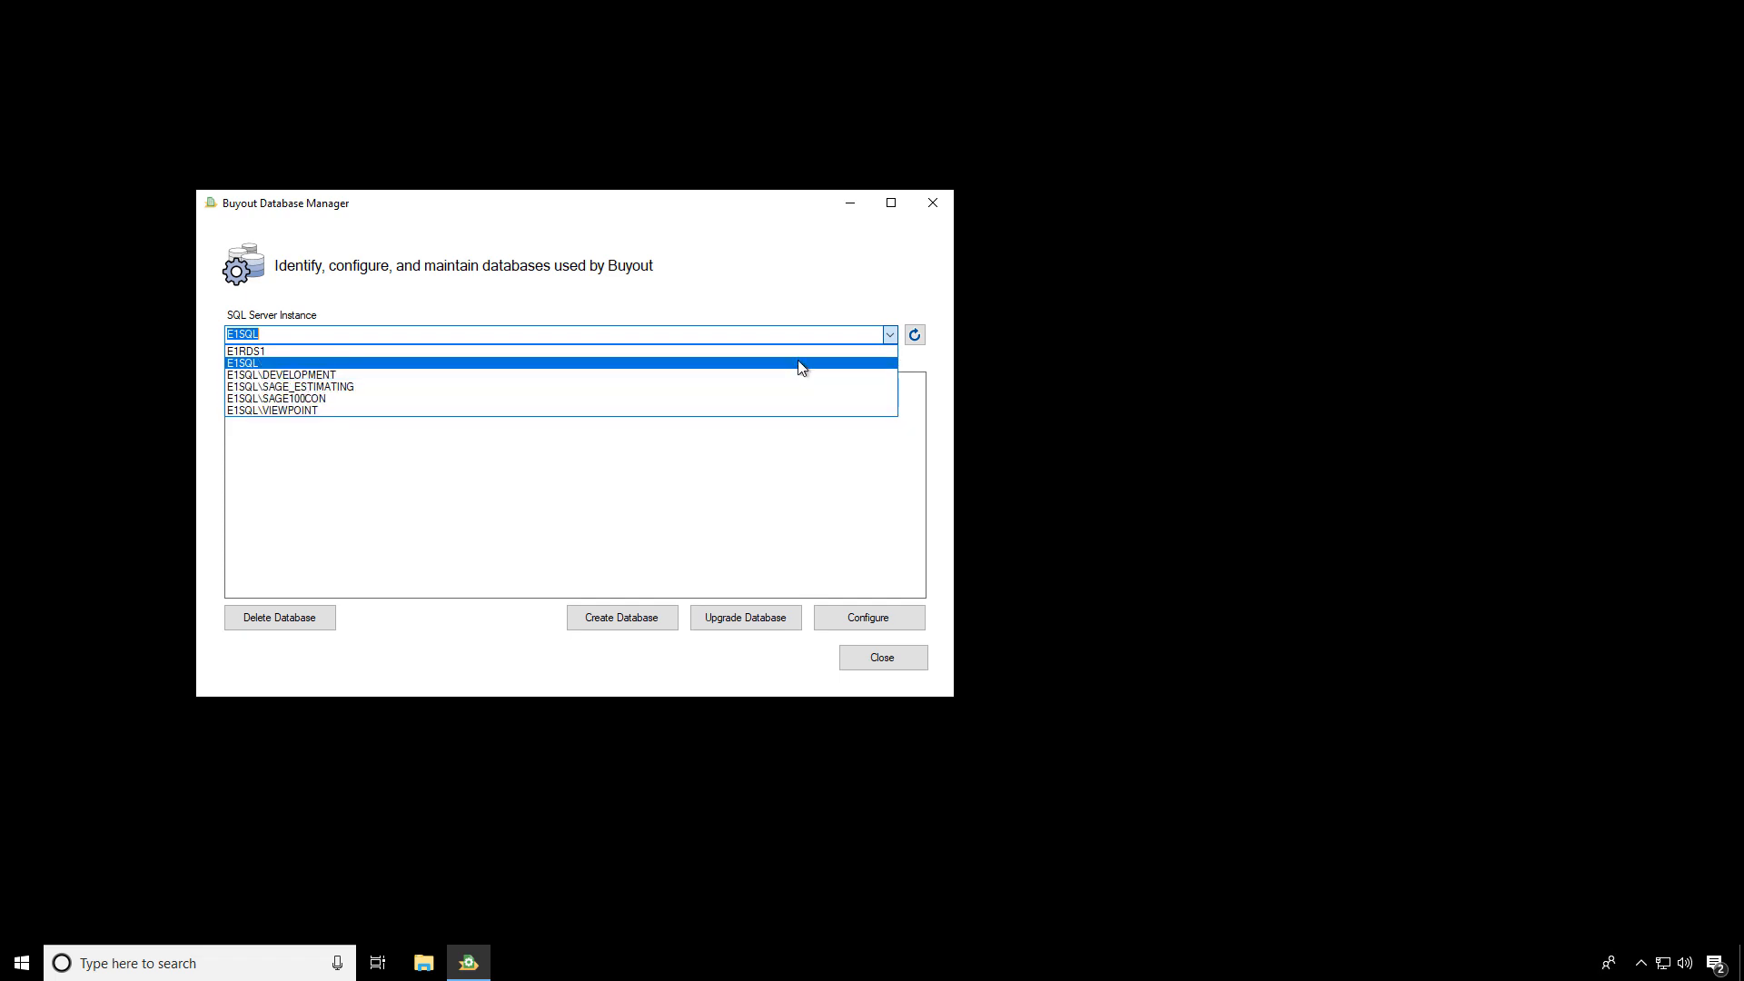
click(709, 364)
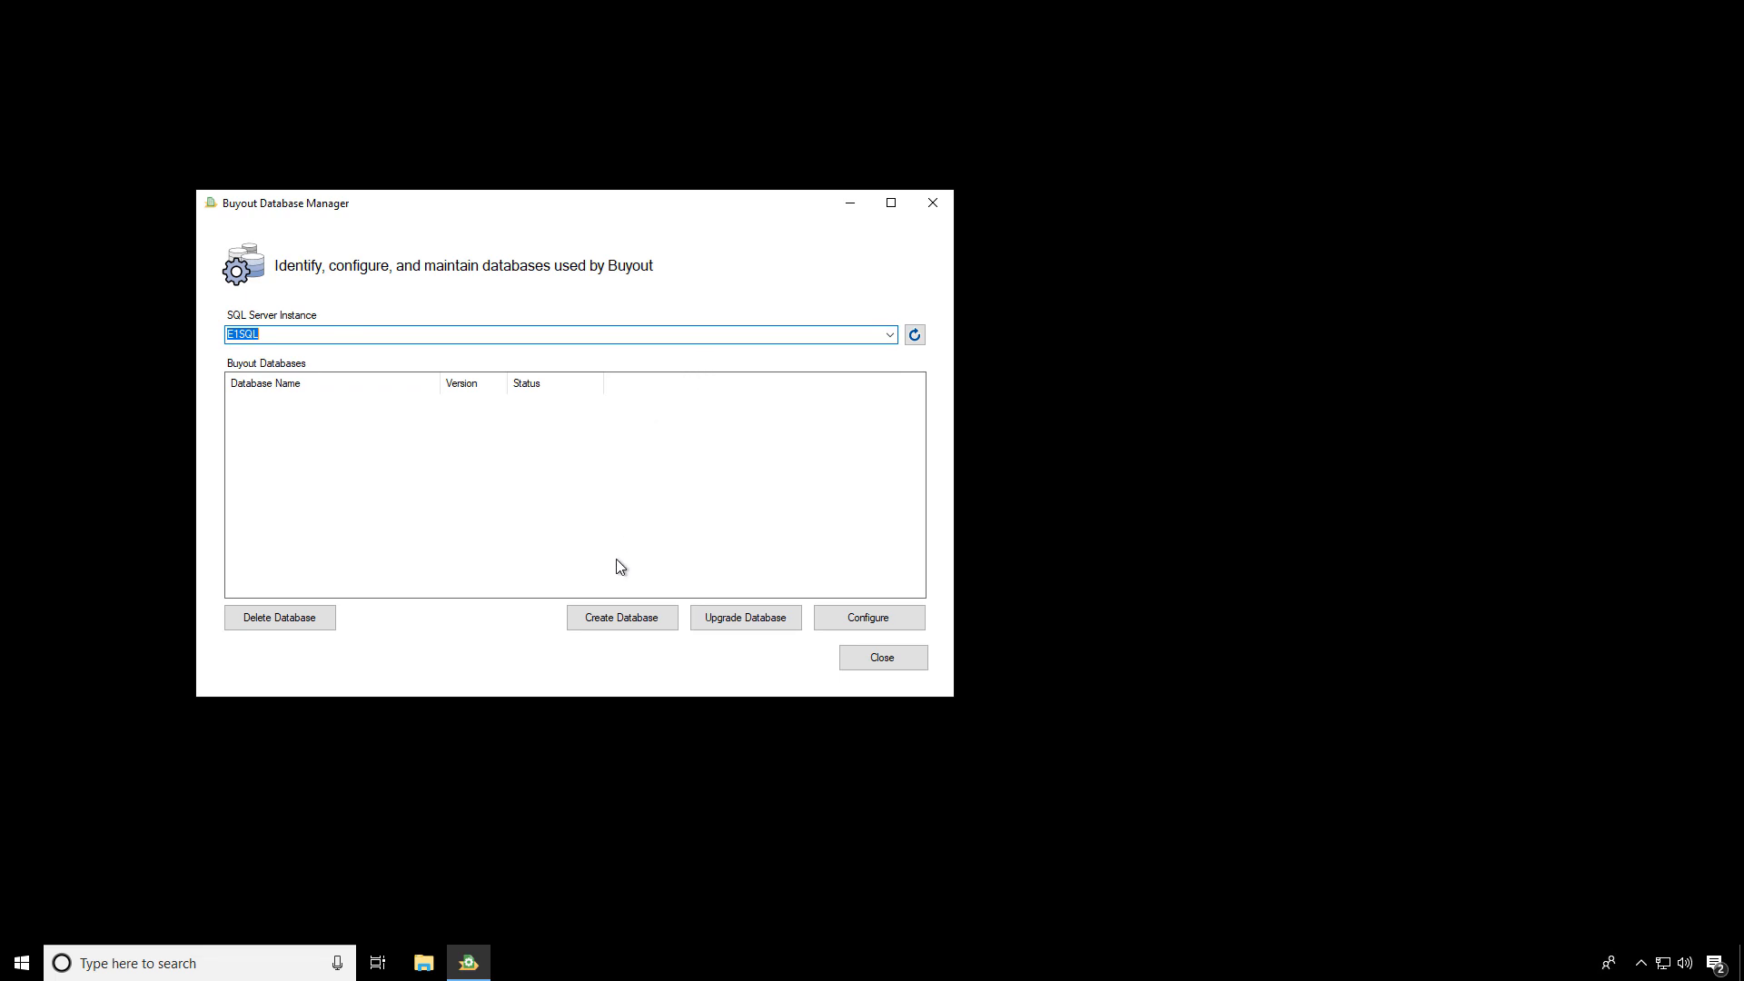
Create a new database named Buyout on the instance and acknowledge the confirmation
click(619, 616)
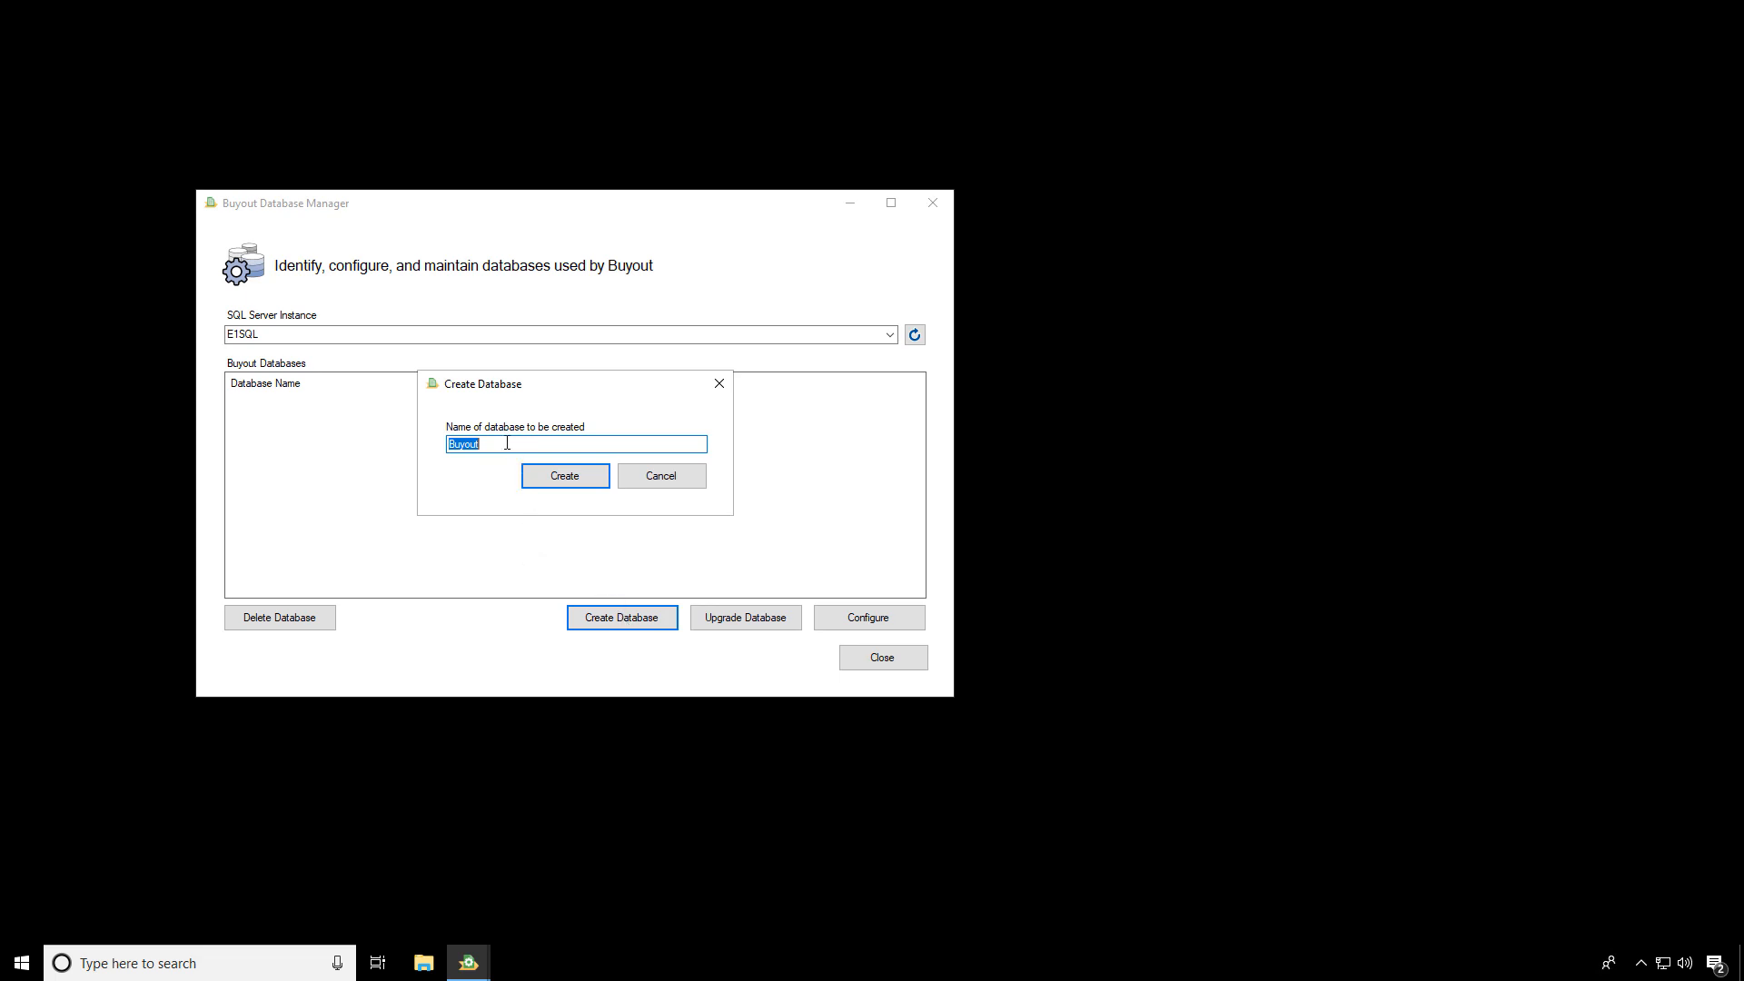
click(506, 442)
click(562, 475)
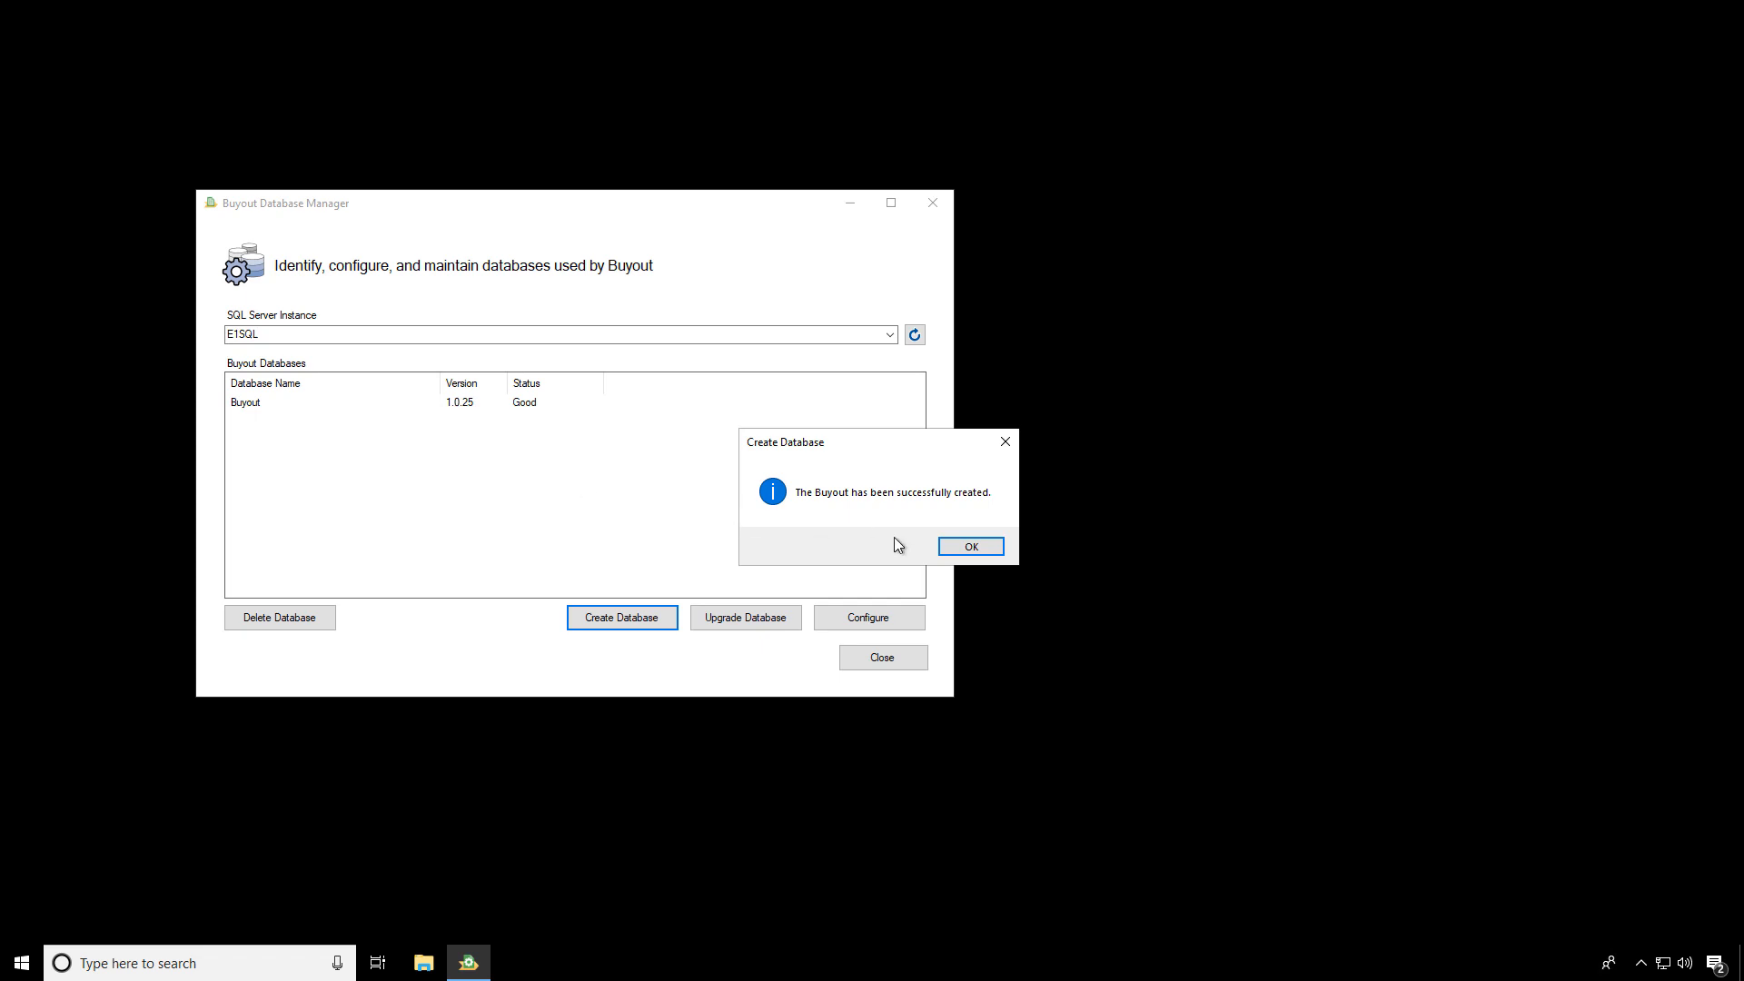
click(969, 545)
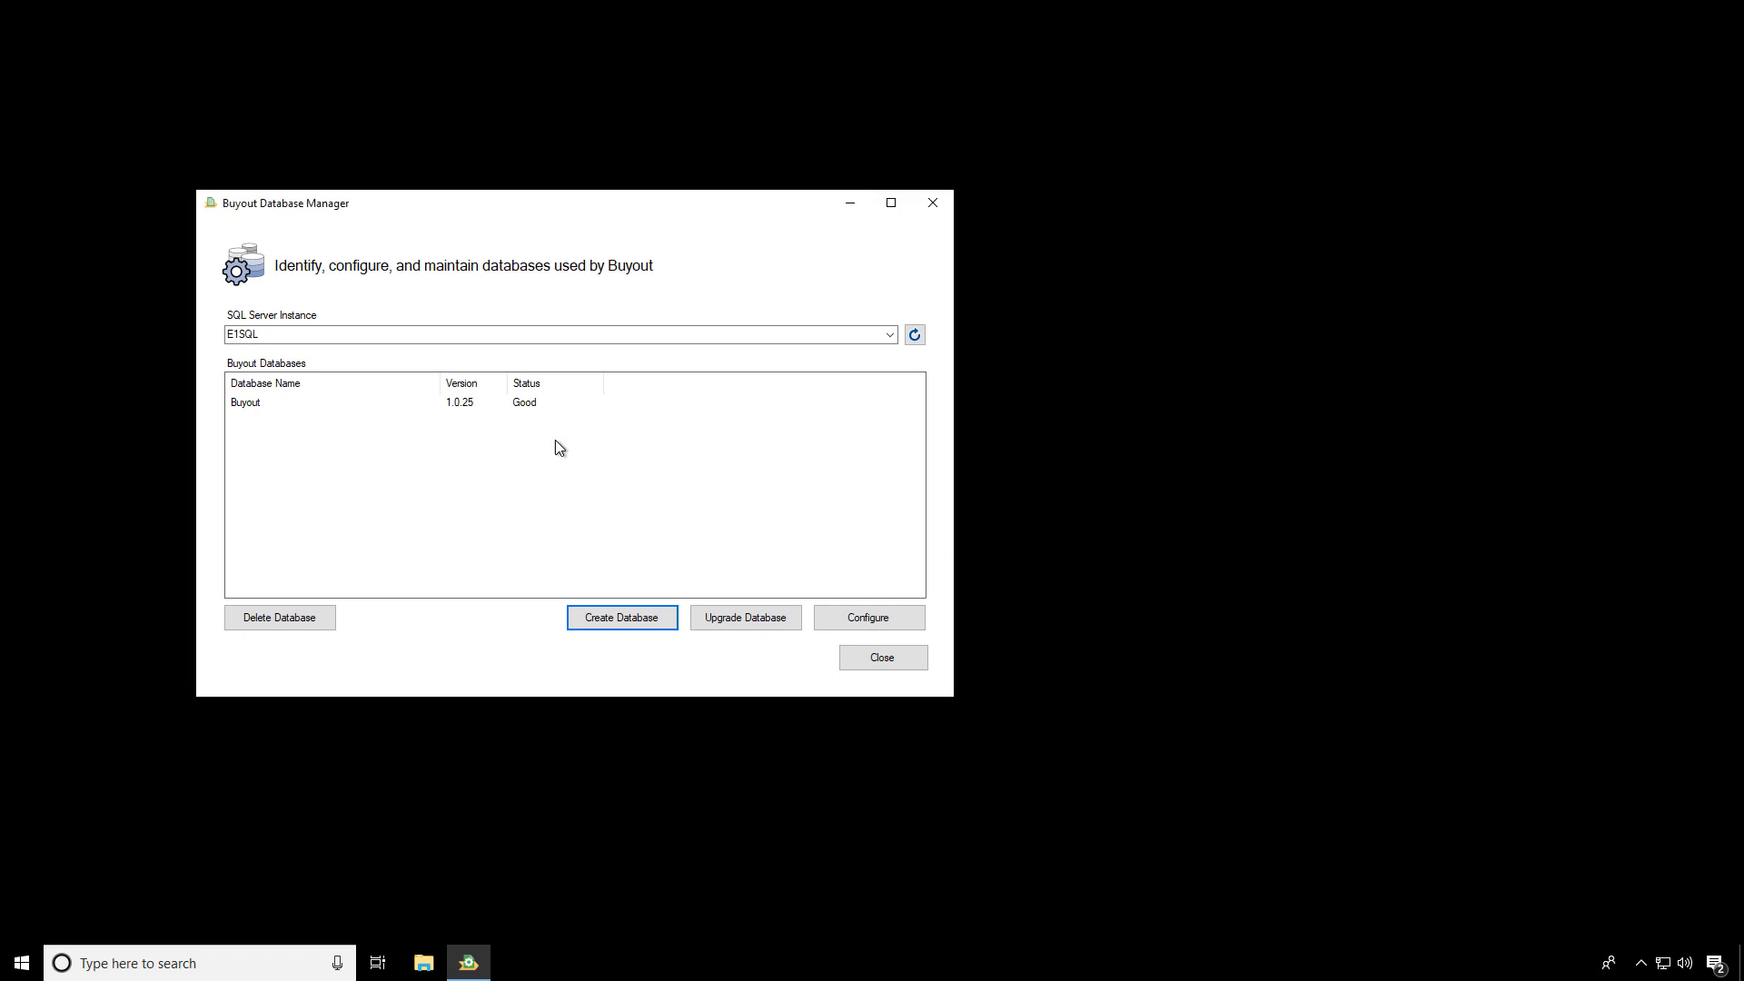
Open the Buyout database's configuration, keep Sage Estimating, and set its SQL server to E1SQL\SAGE_ESTIMATING
click(451, 405)
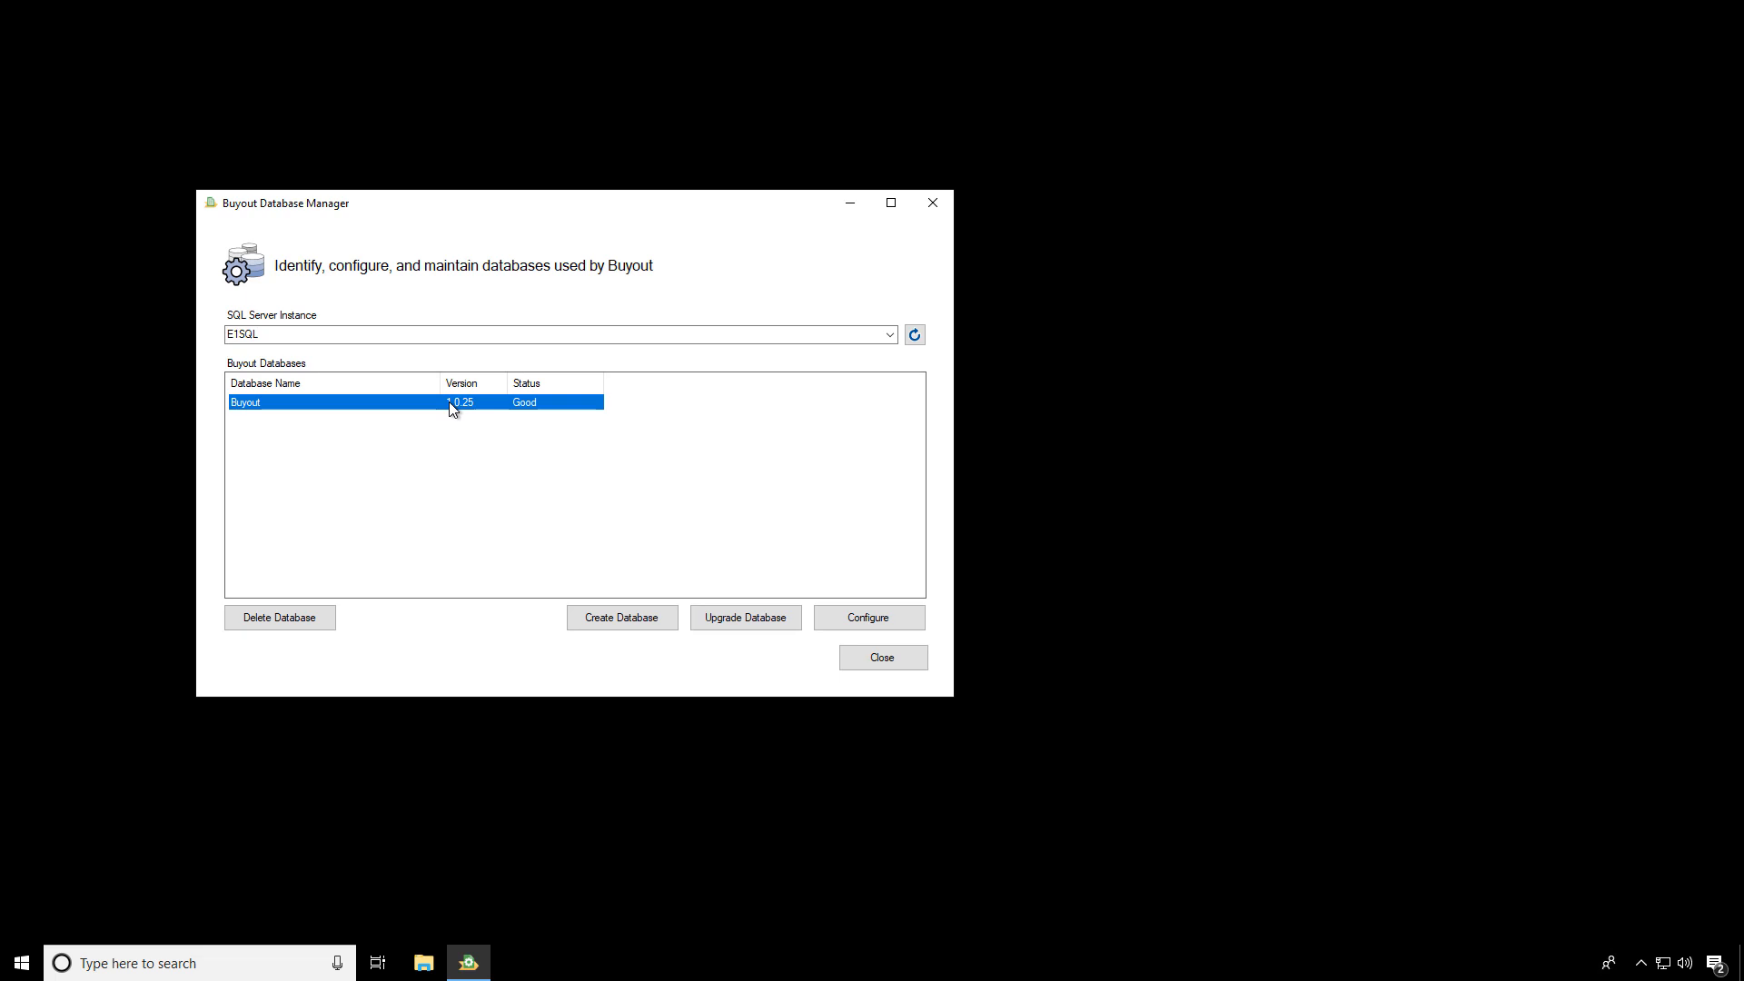
click(857, 623)
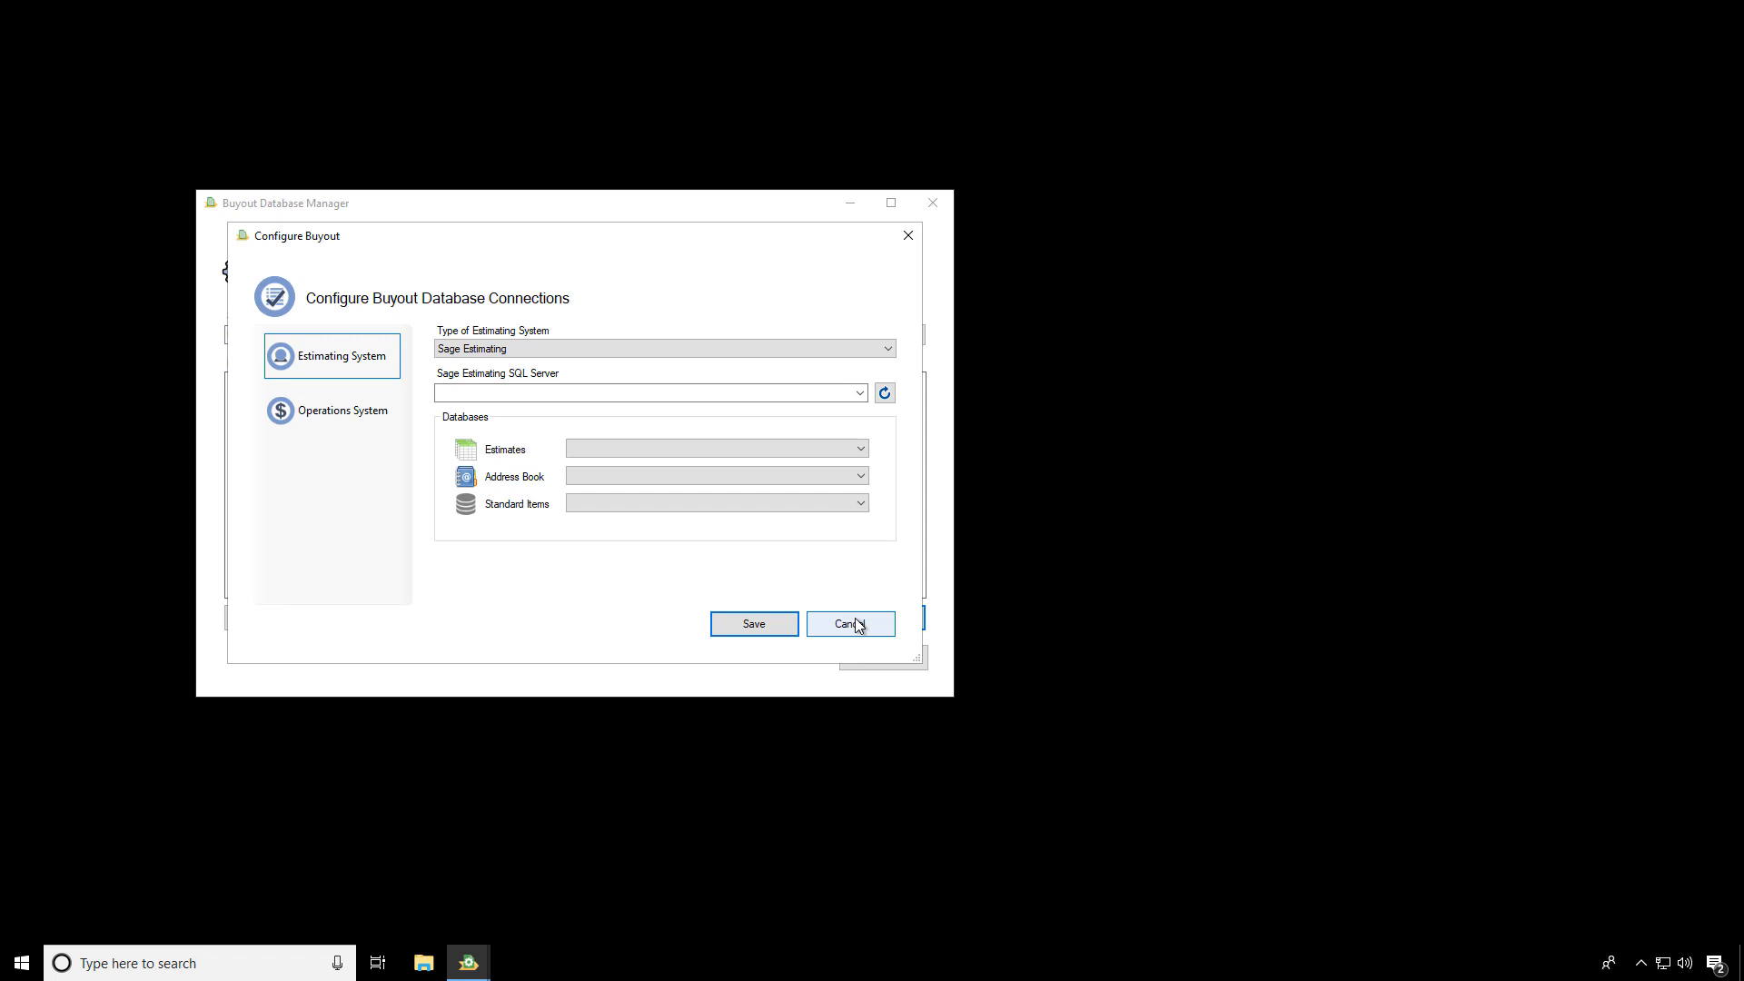
click(890, 354)
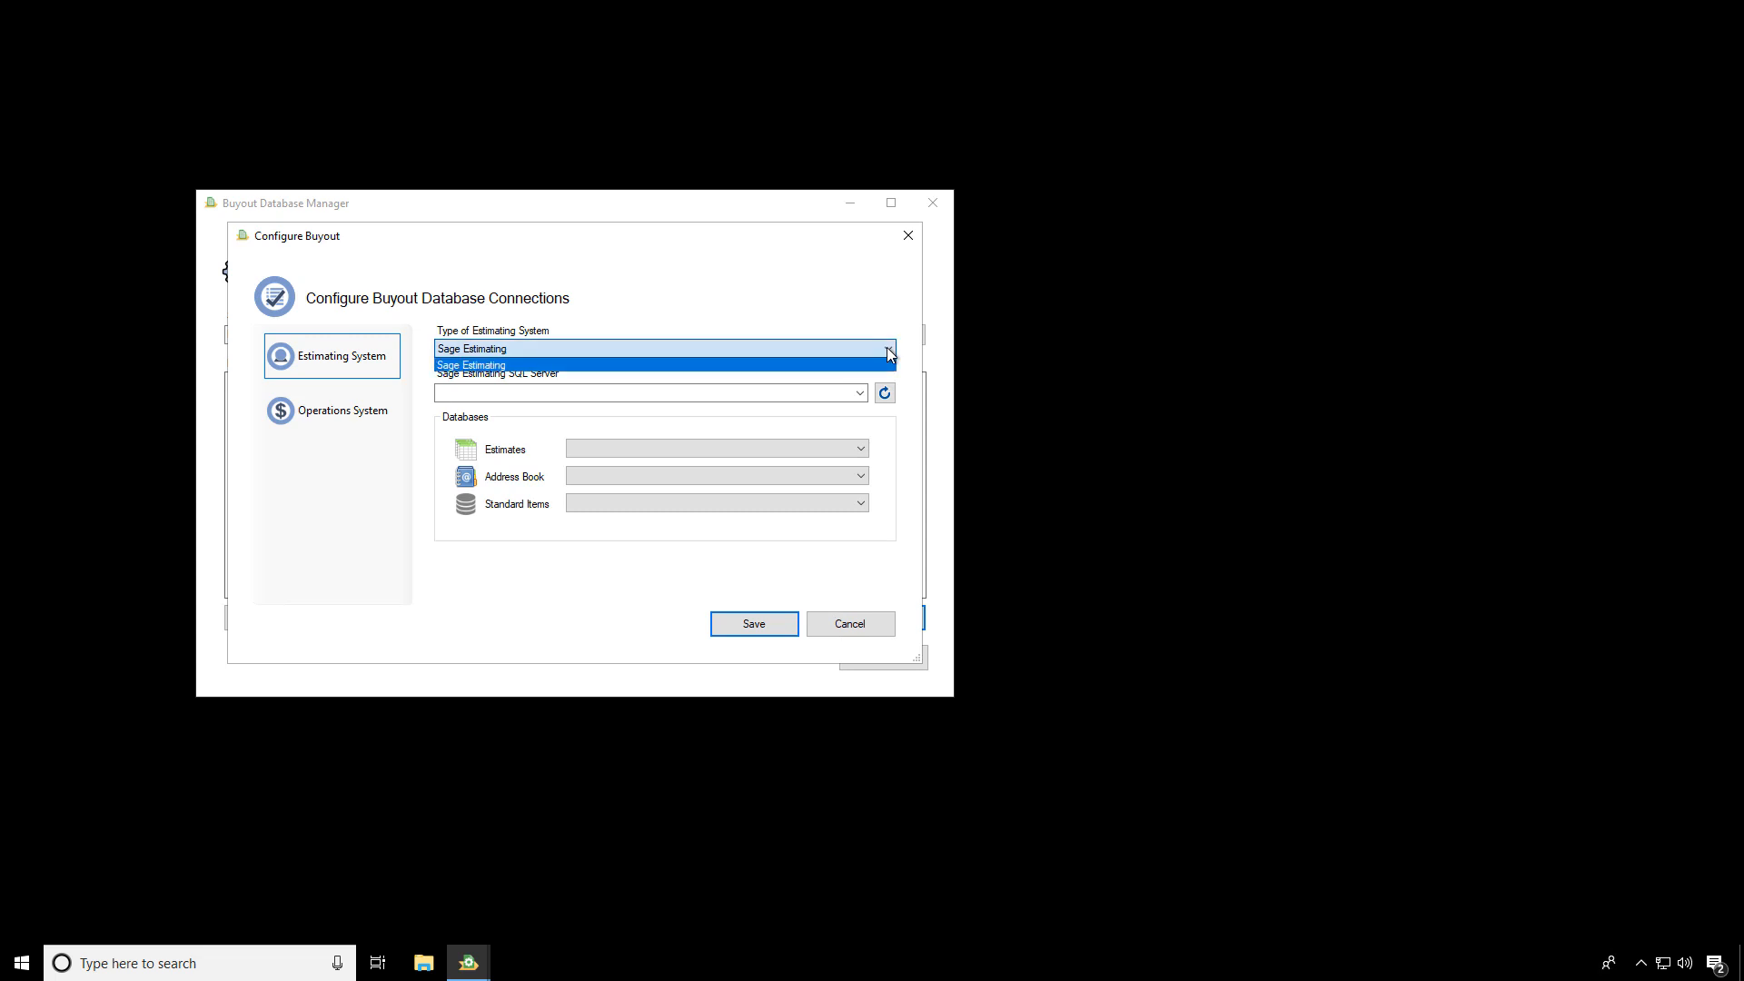
click(890, 354)
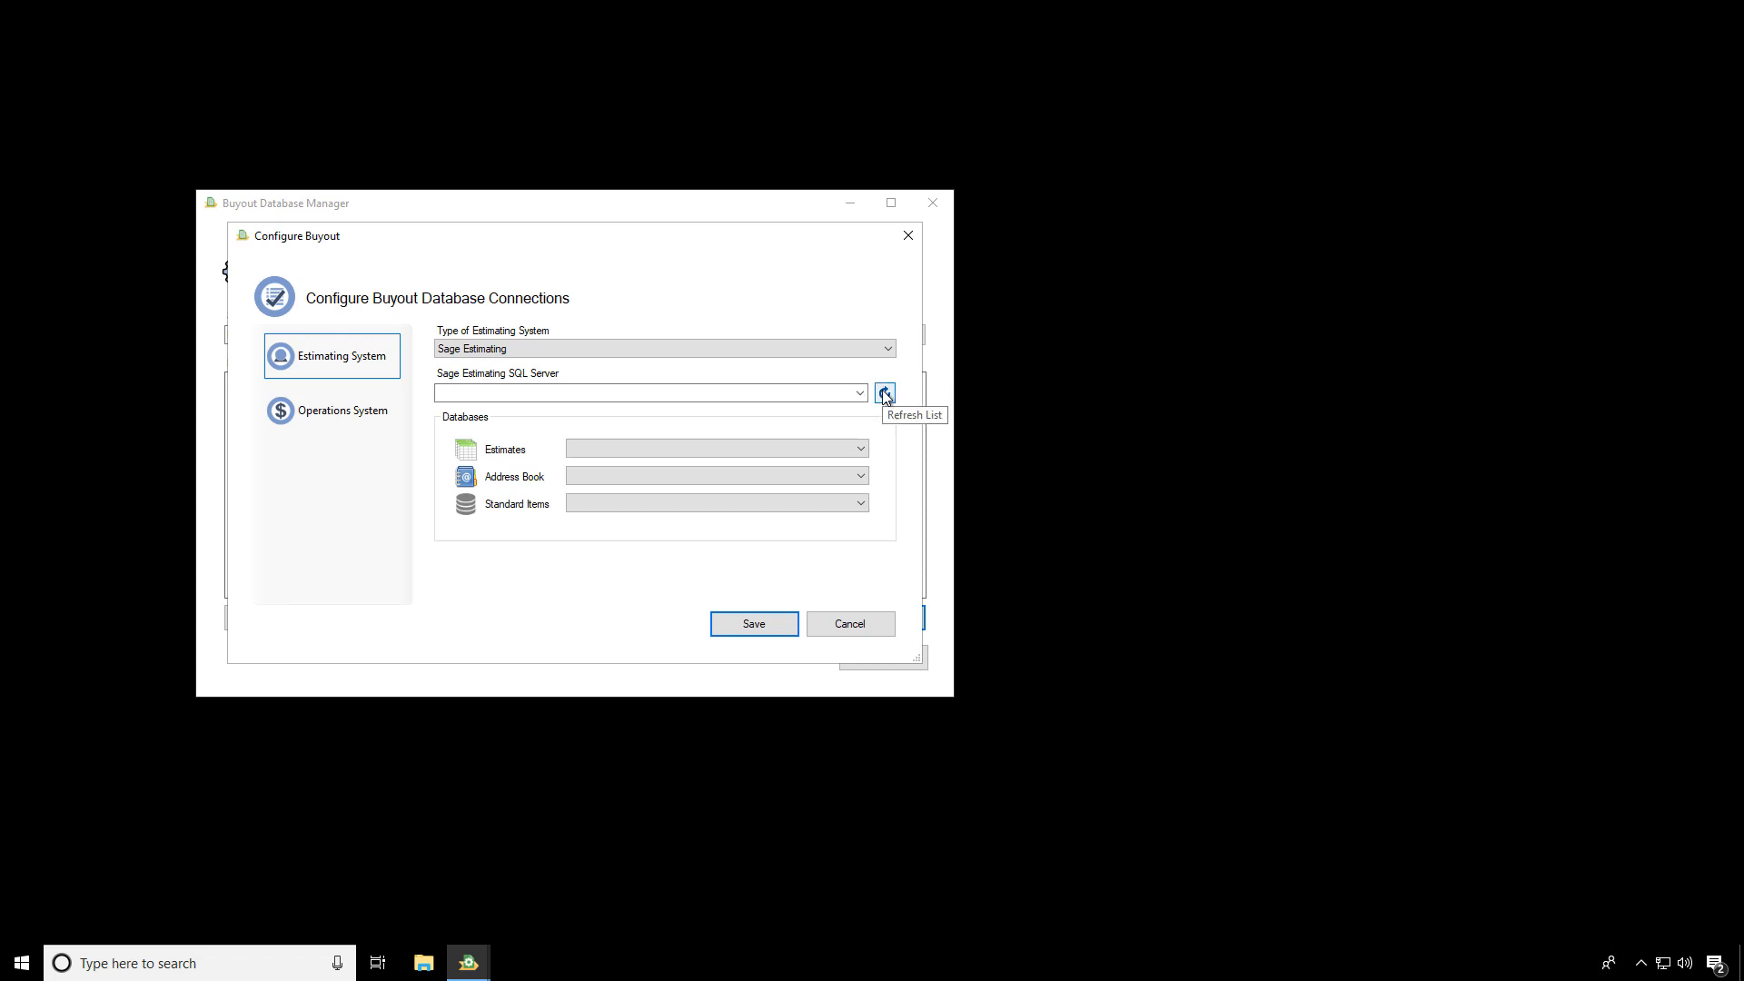
click(885, 394)
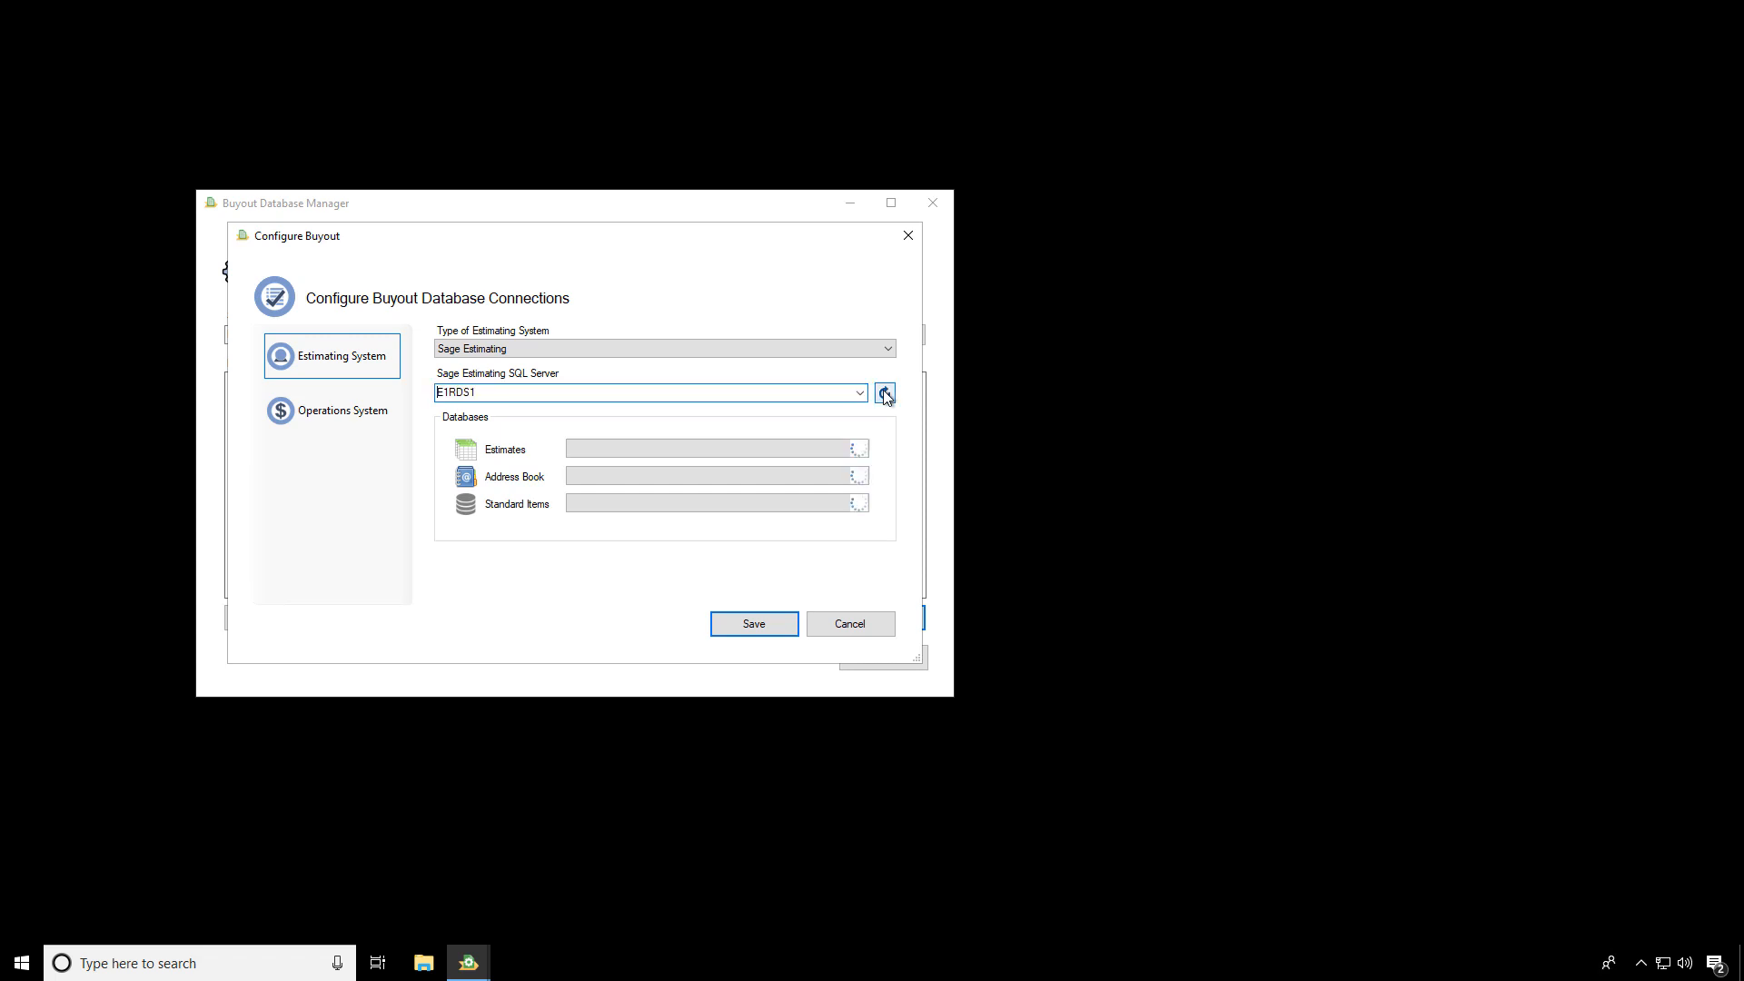
click(860, 394)
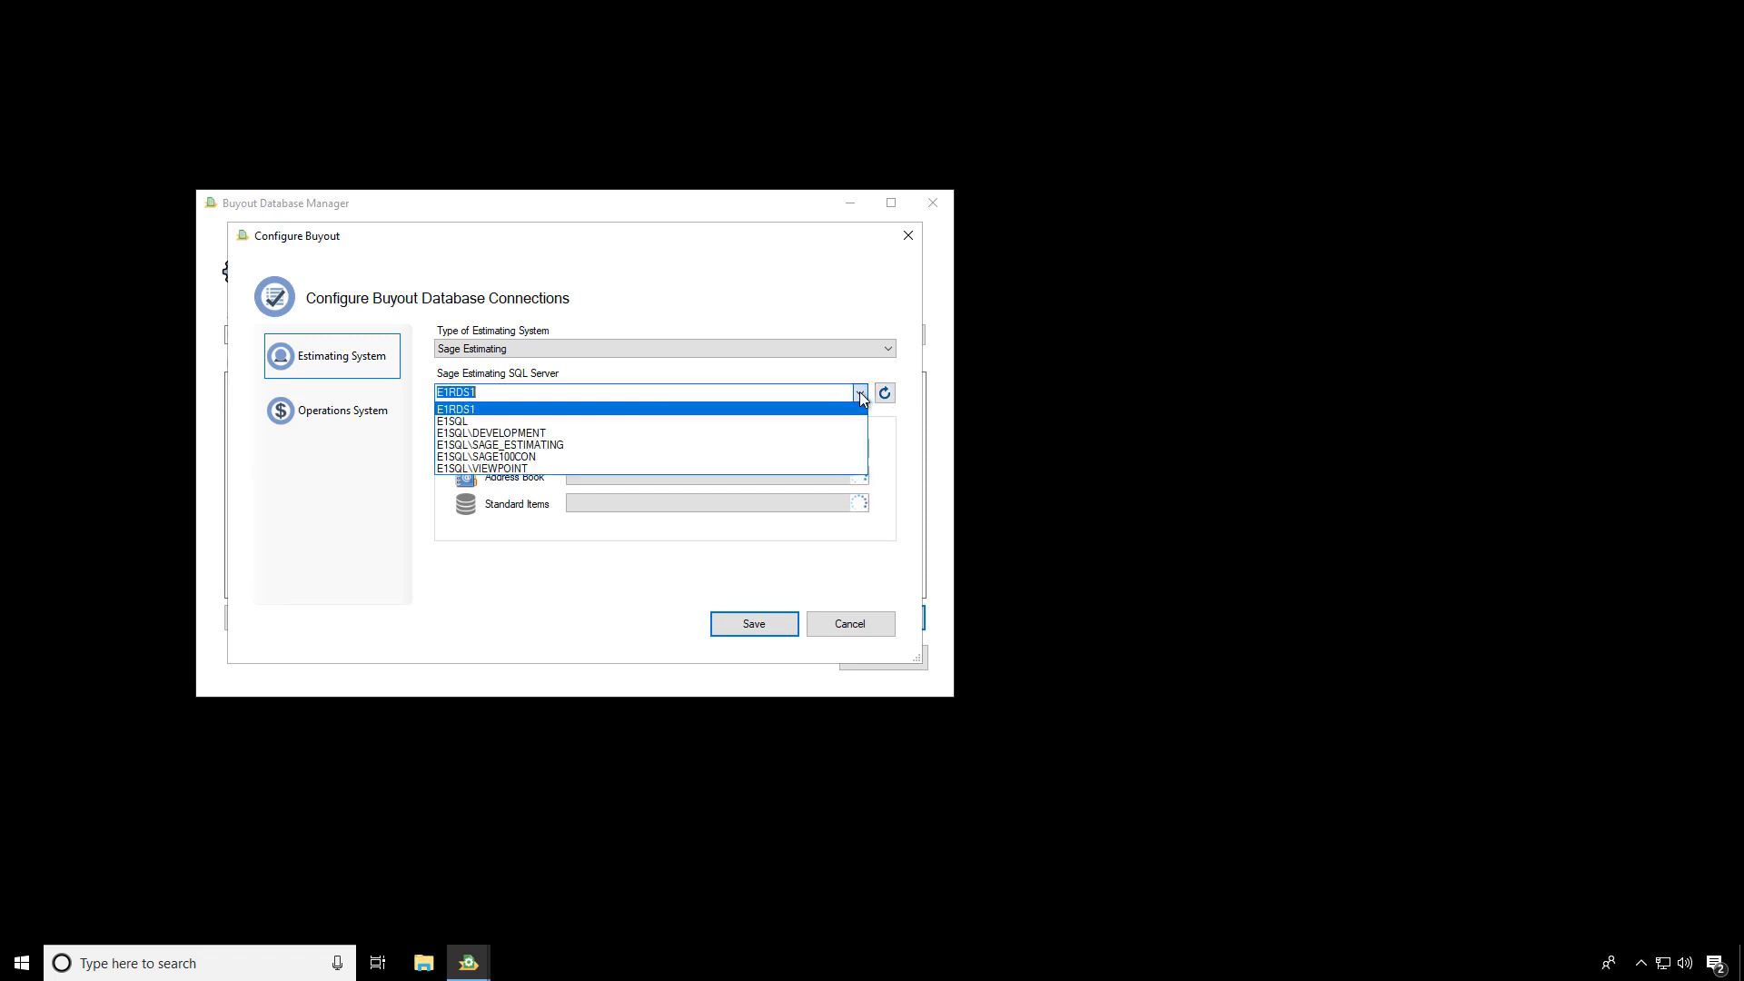
click(683, 445)
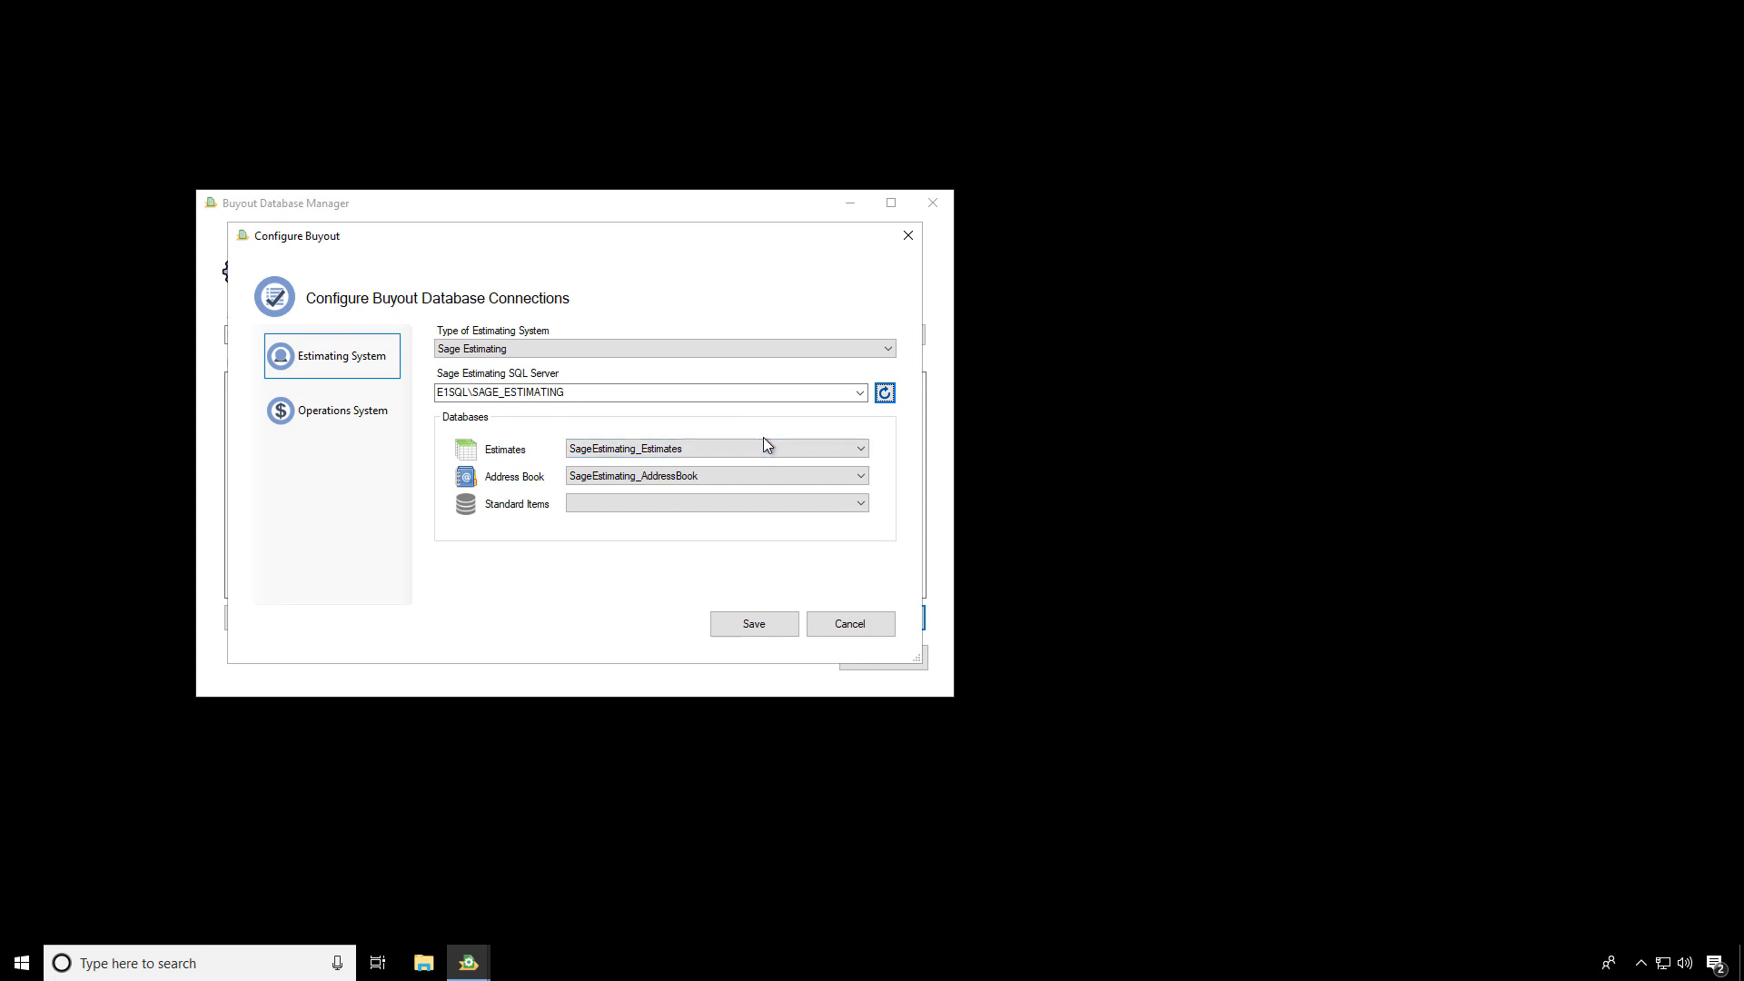
Assign SageEstimating_Estimates, SageEstimating_AddressBook and SageEstimating_Database as the Estimates, Address Book and Standard Items databases
click(860, 452)
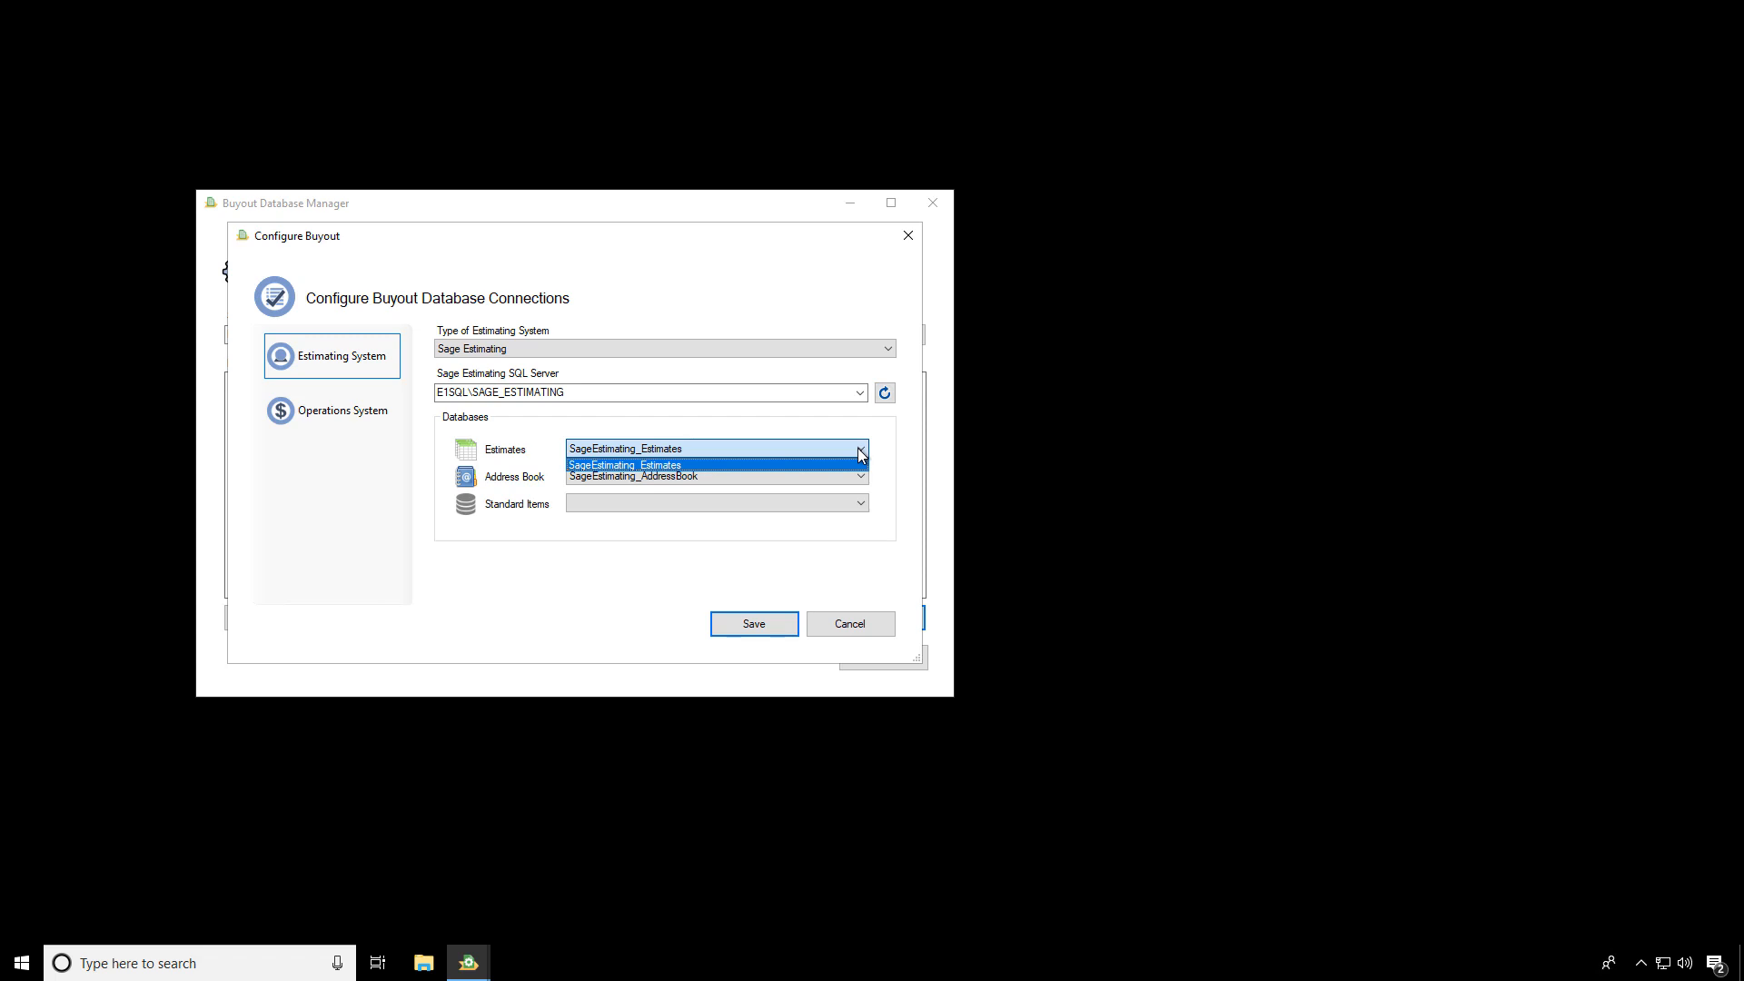
click(704, 466)
click(855, 476)
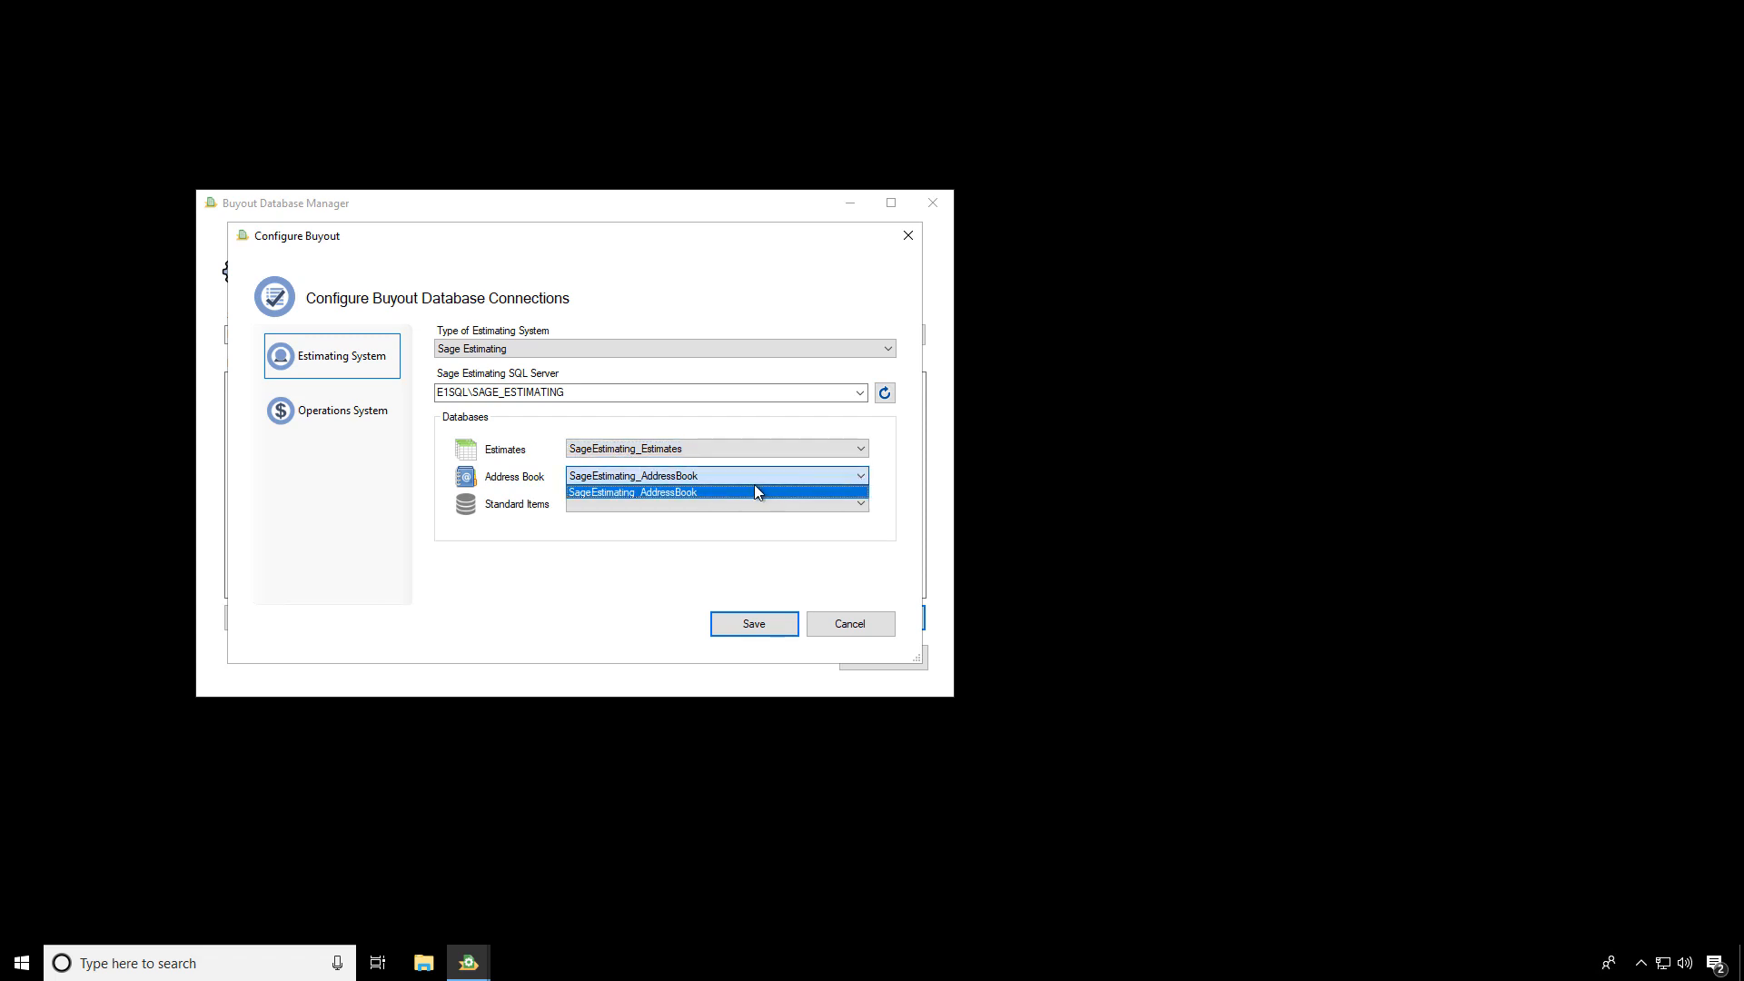
click(753, 491)
click(860, 505)
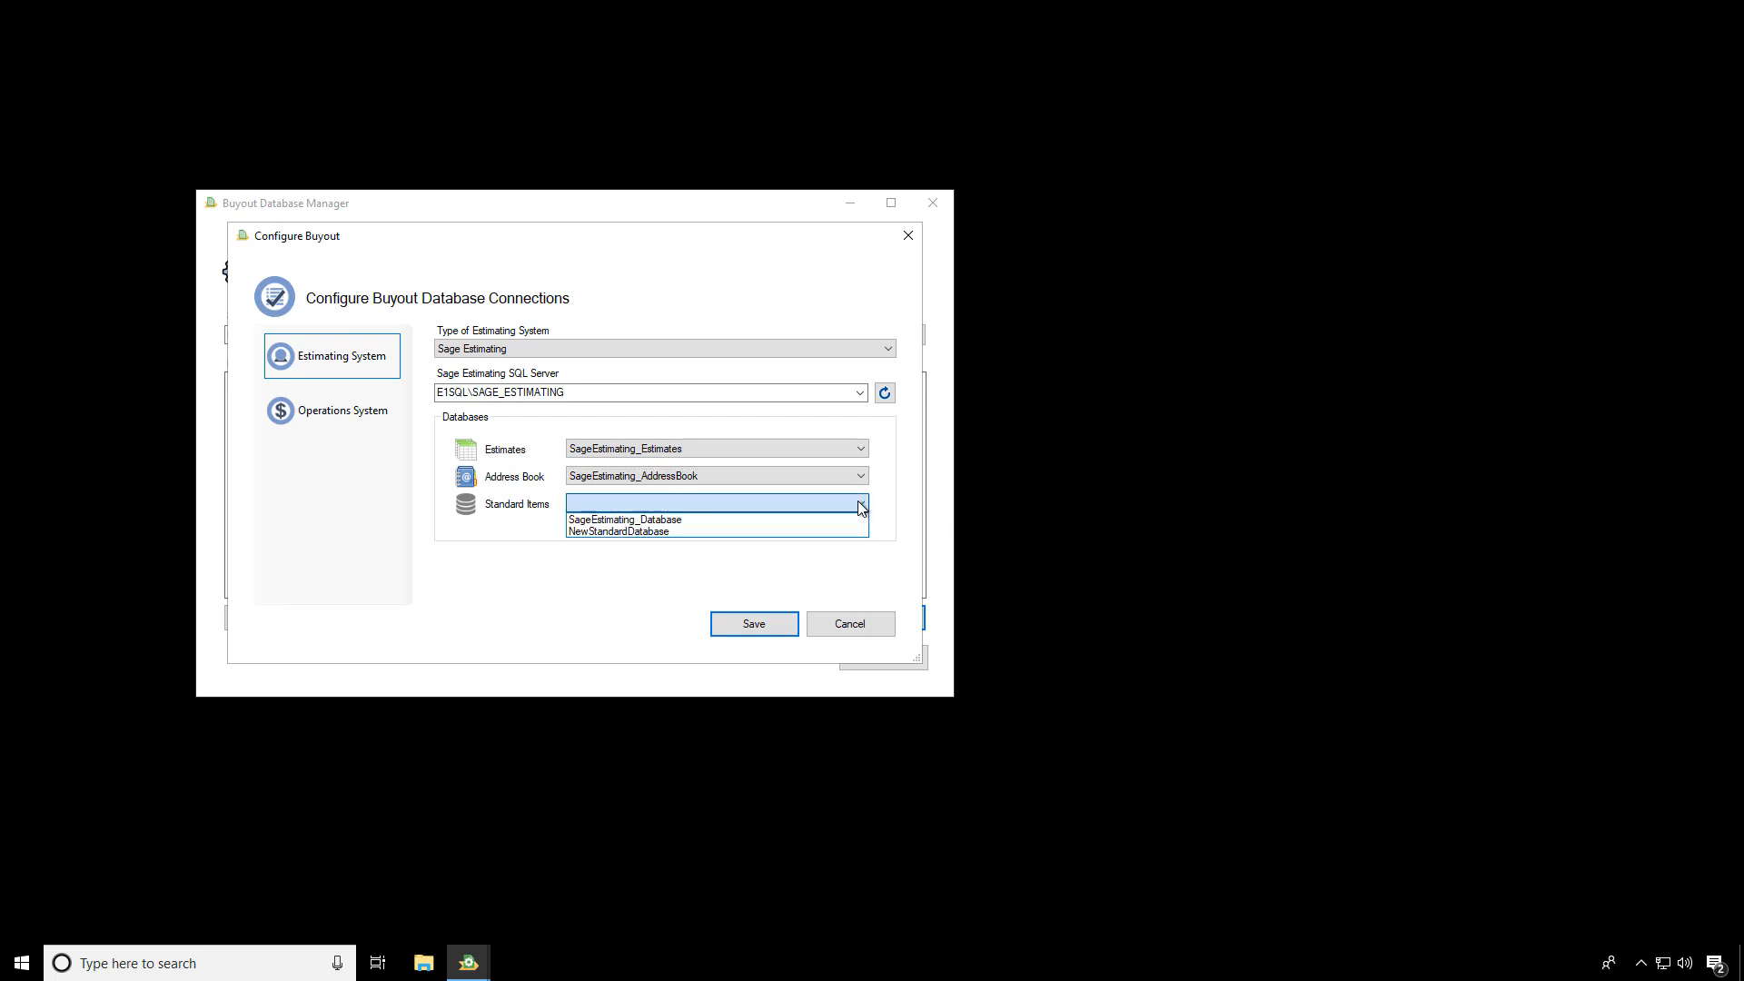
click(722, 521)
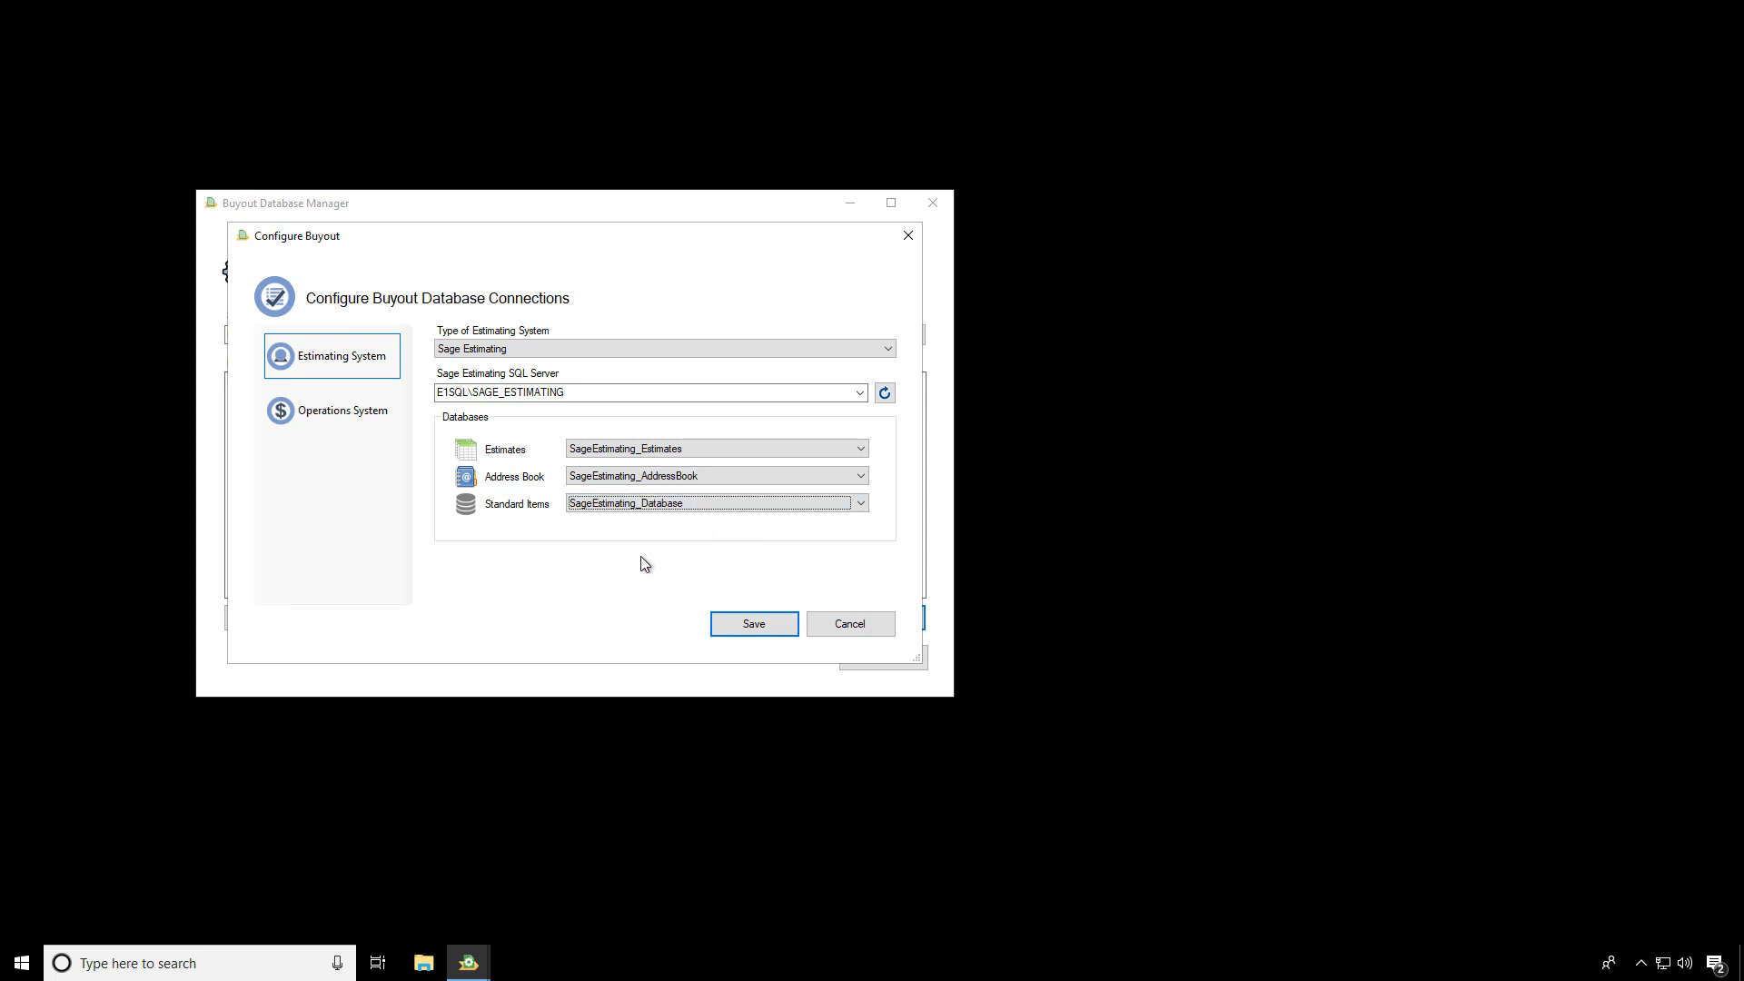
Try setting the operations system to Sage 300 Construction and Real Estate with the Timberline Construction company
click(332, 416)
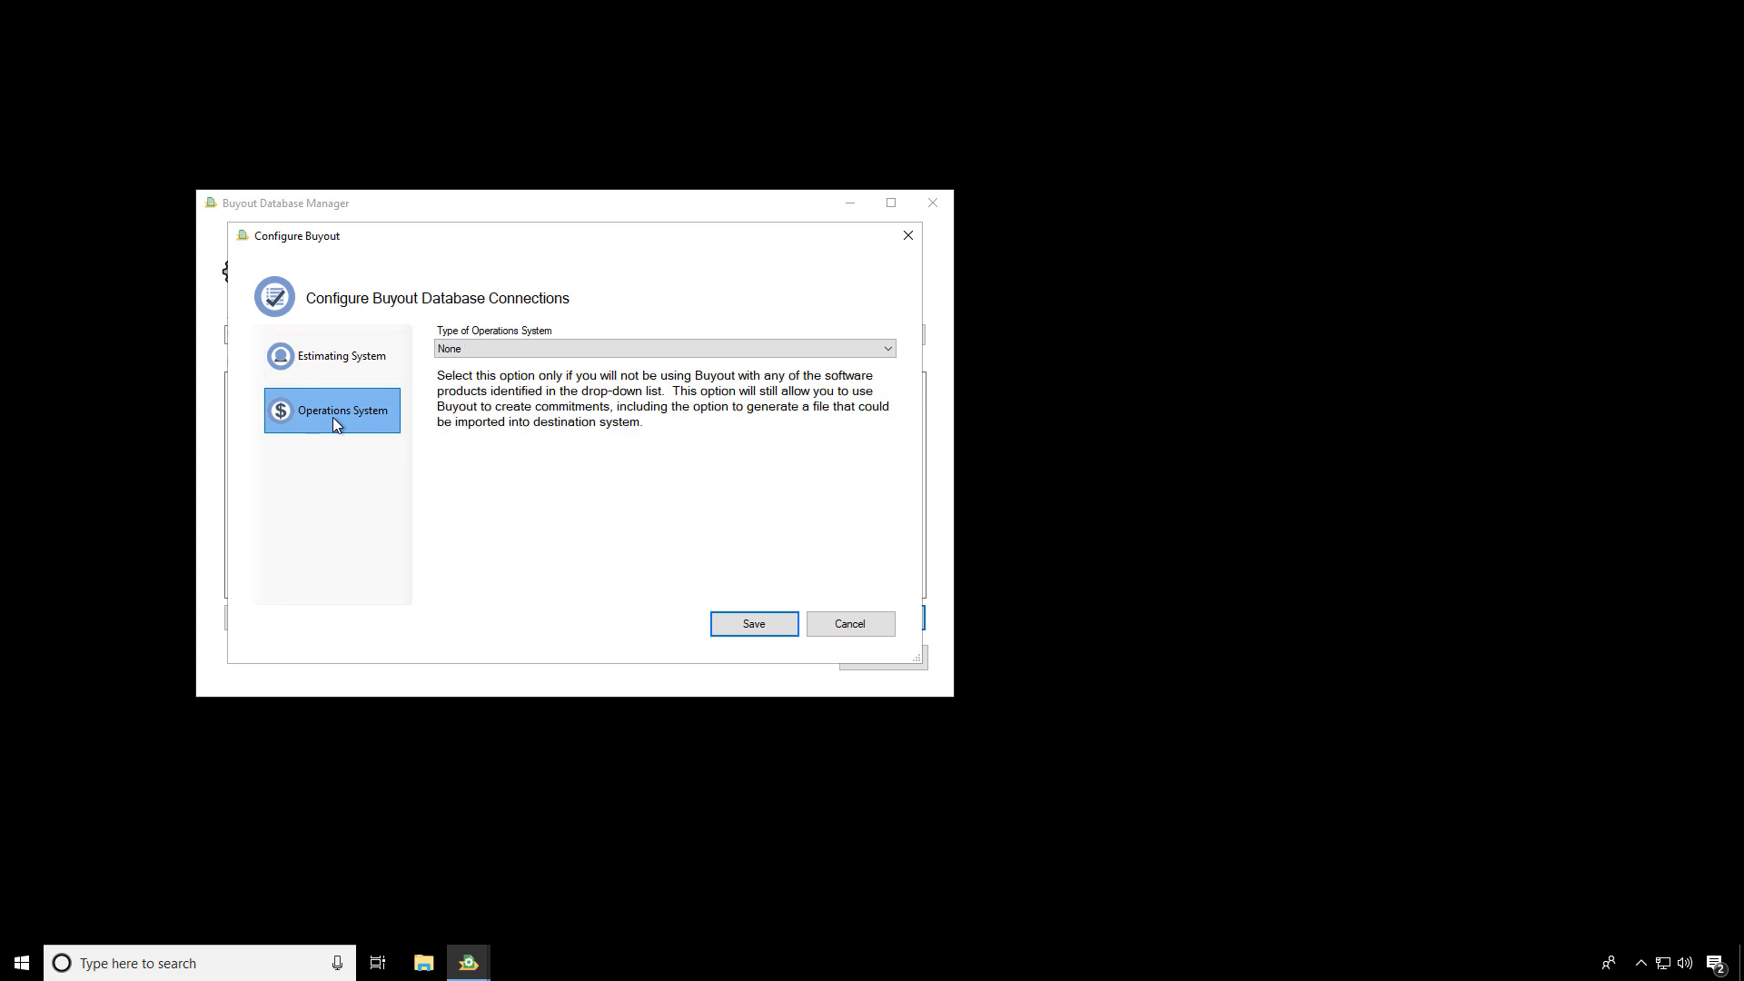
click(490, 350)
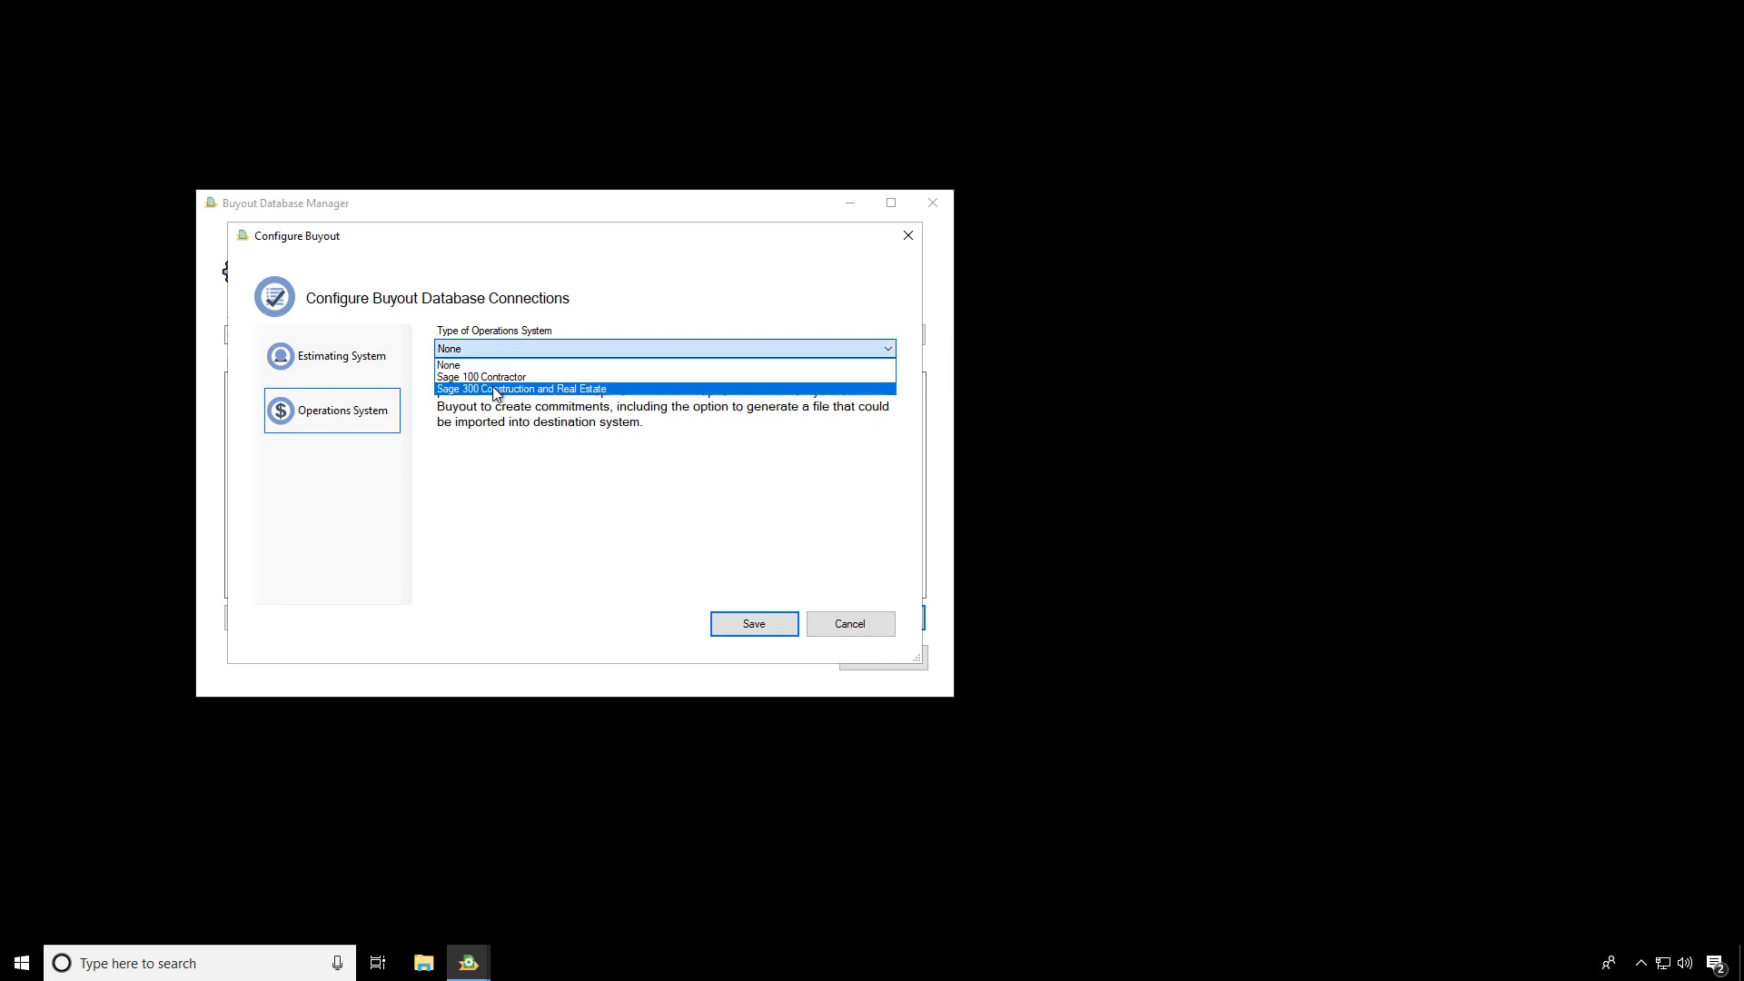
click(495, 389)
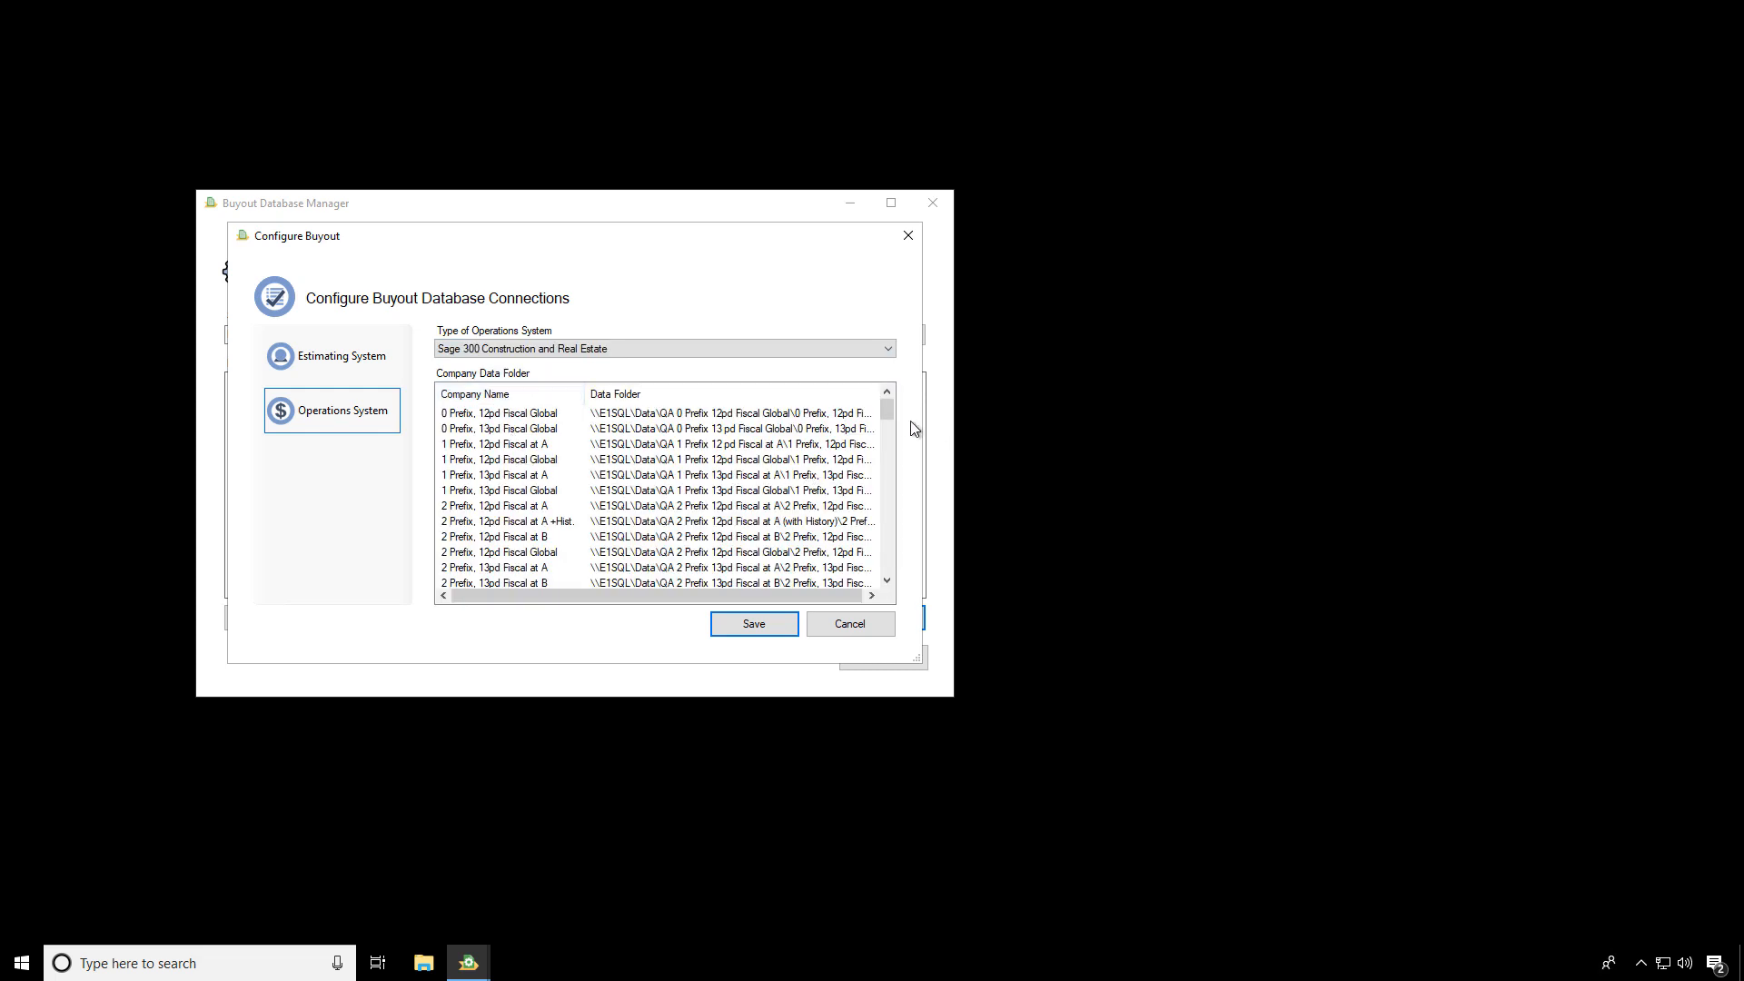
drag(890, 411, 888, 565)
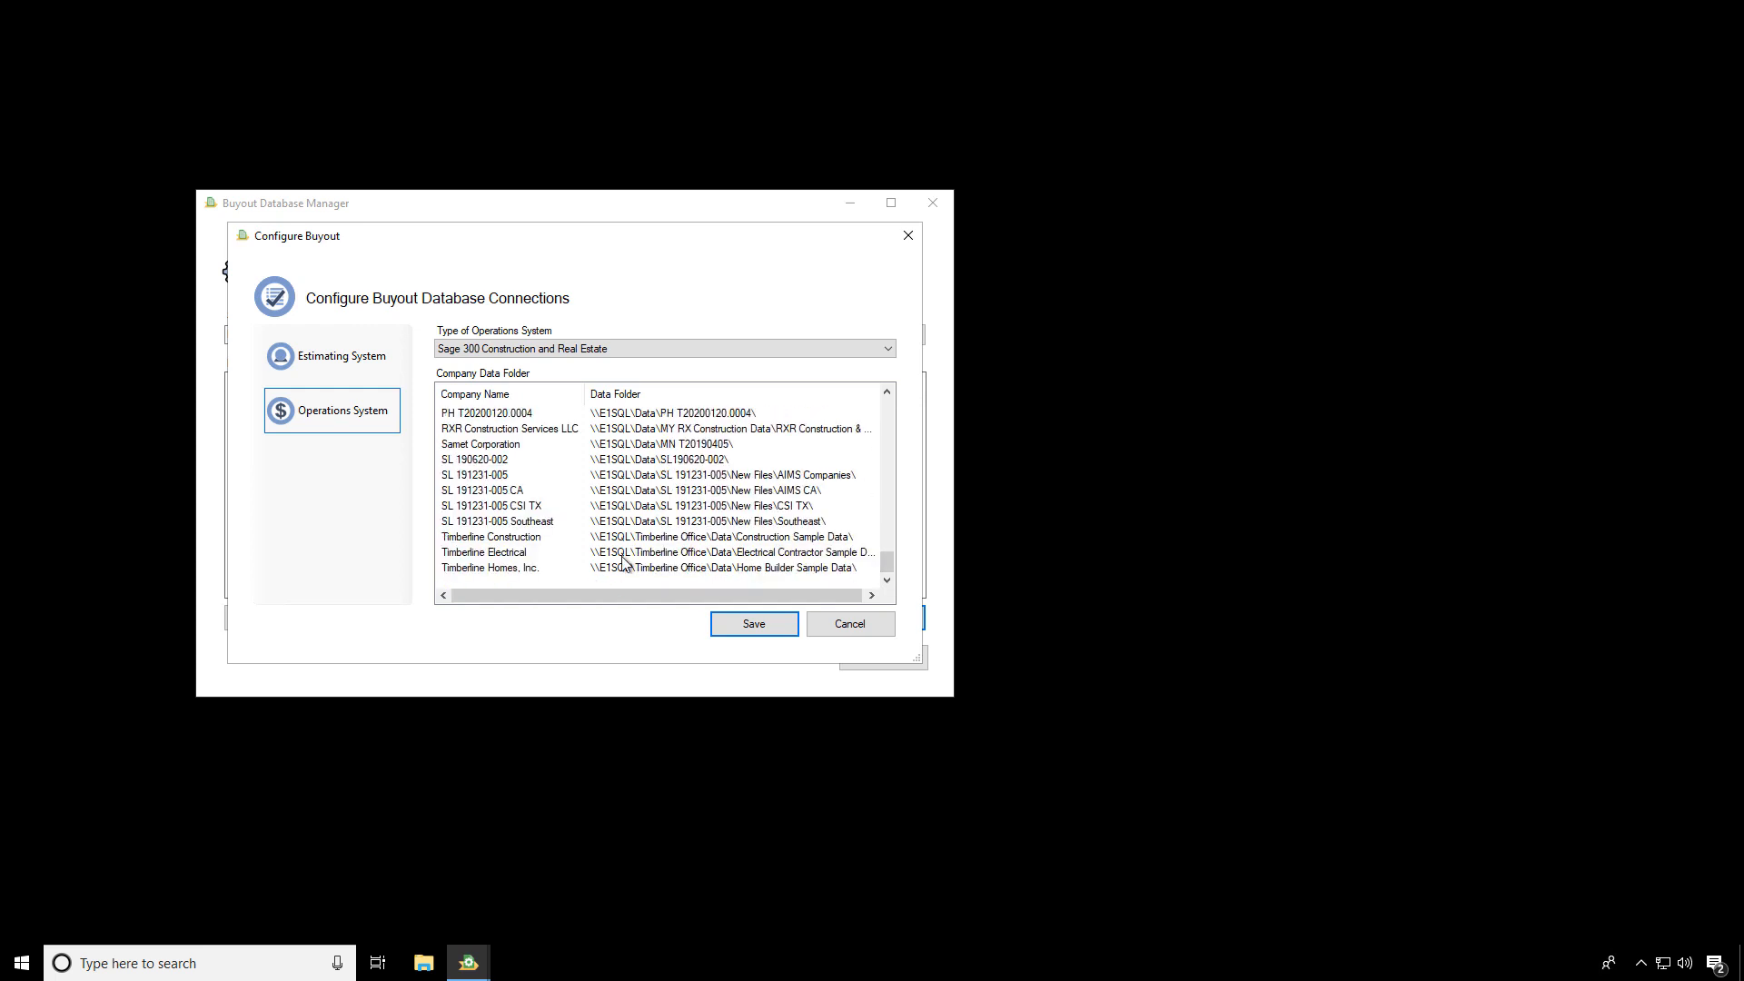
click(483, 539)
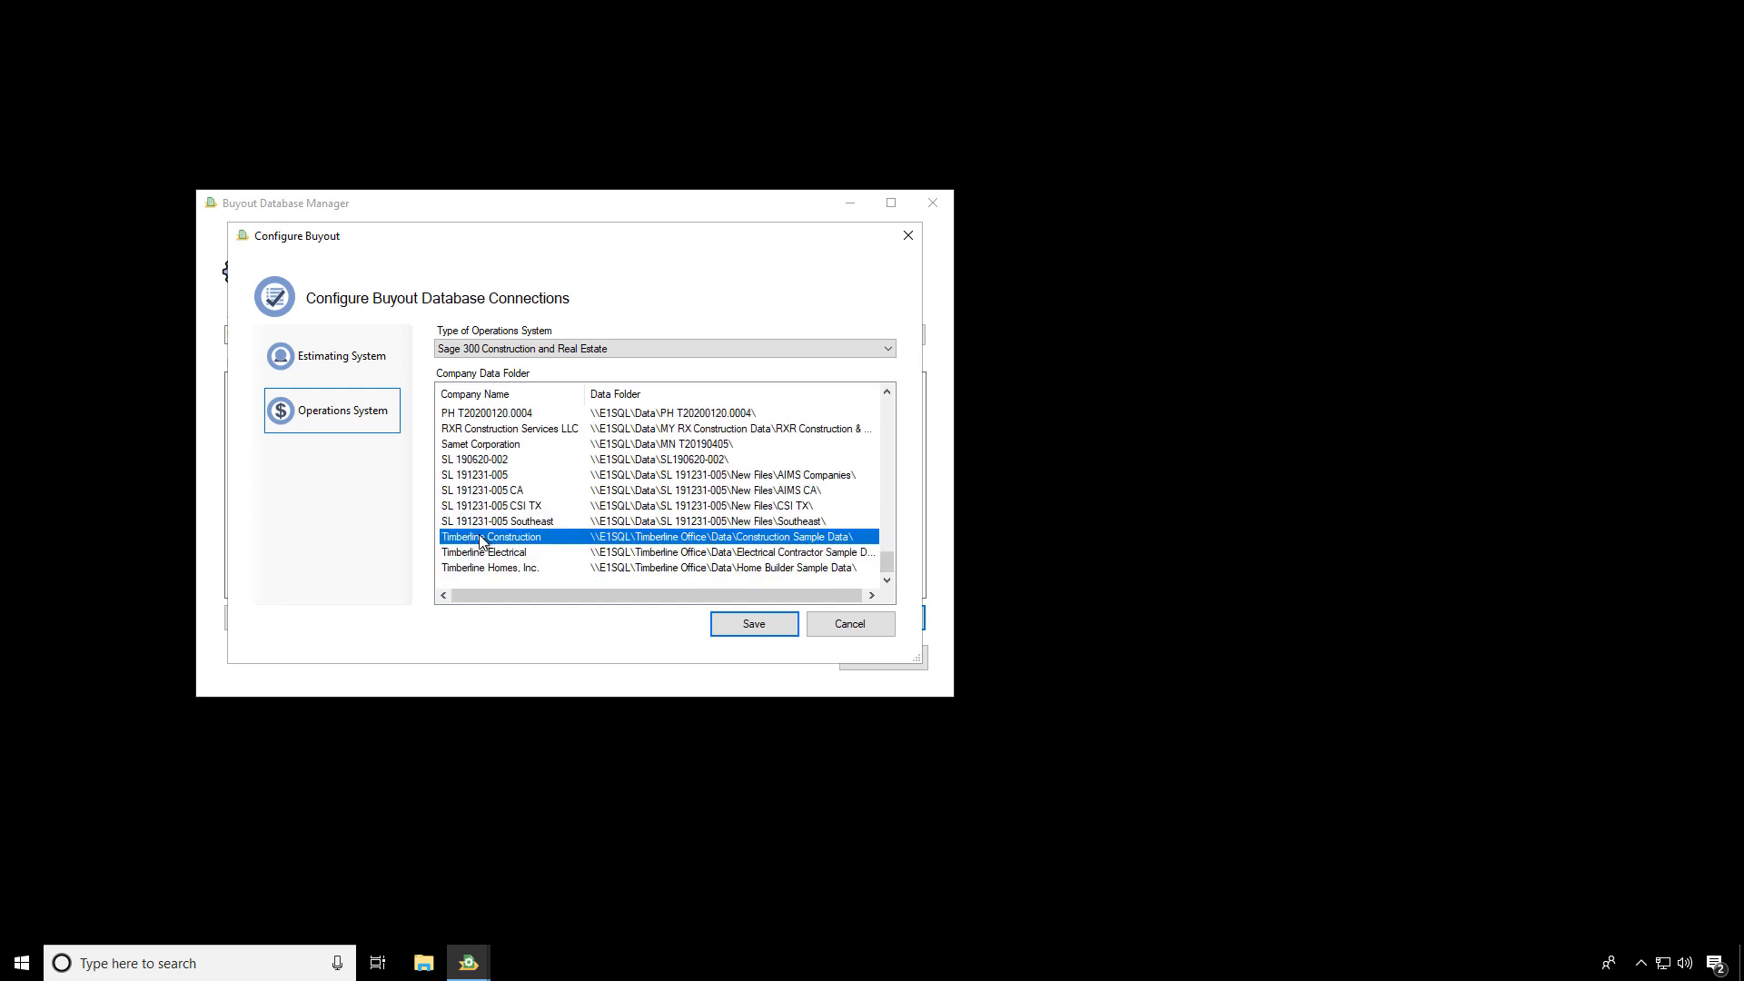
Set the operations system to Sage 100 Contractor and choose E1SQL\SAGE100CON as its SQL server
click(592, 351)
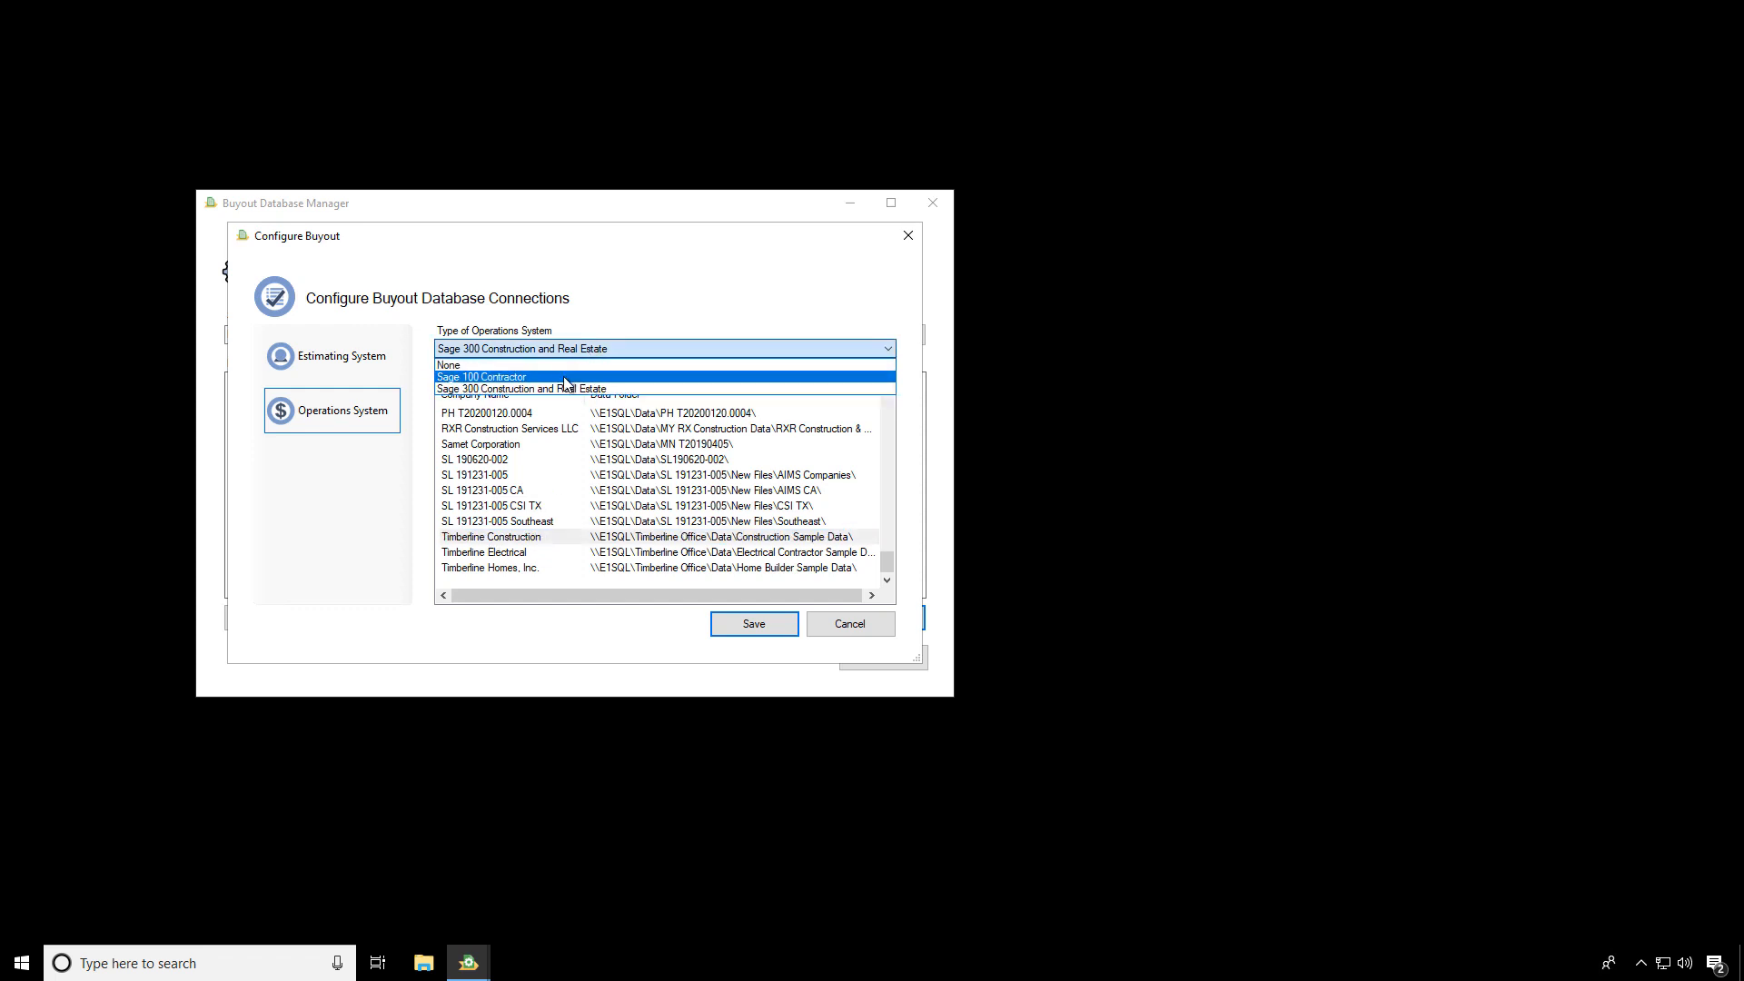
click(564, 378)
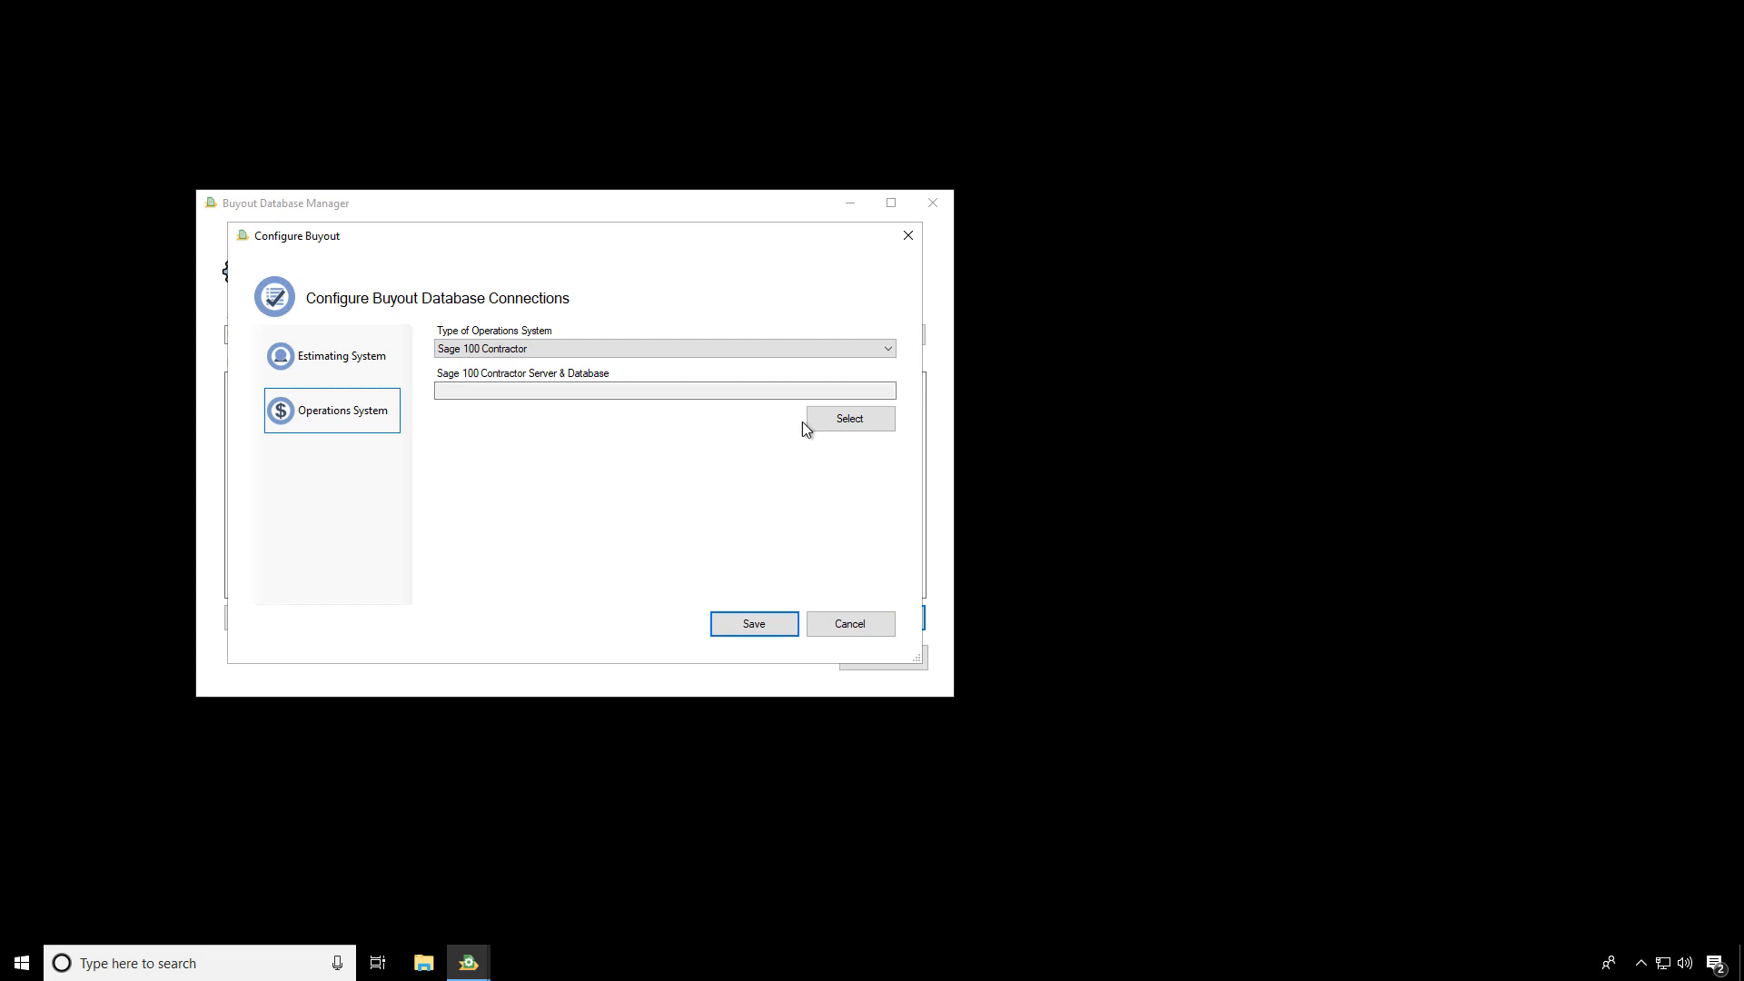
click(850, 418)
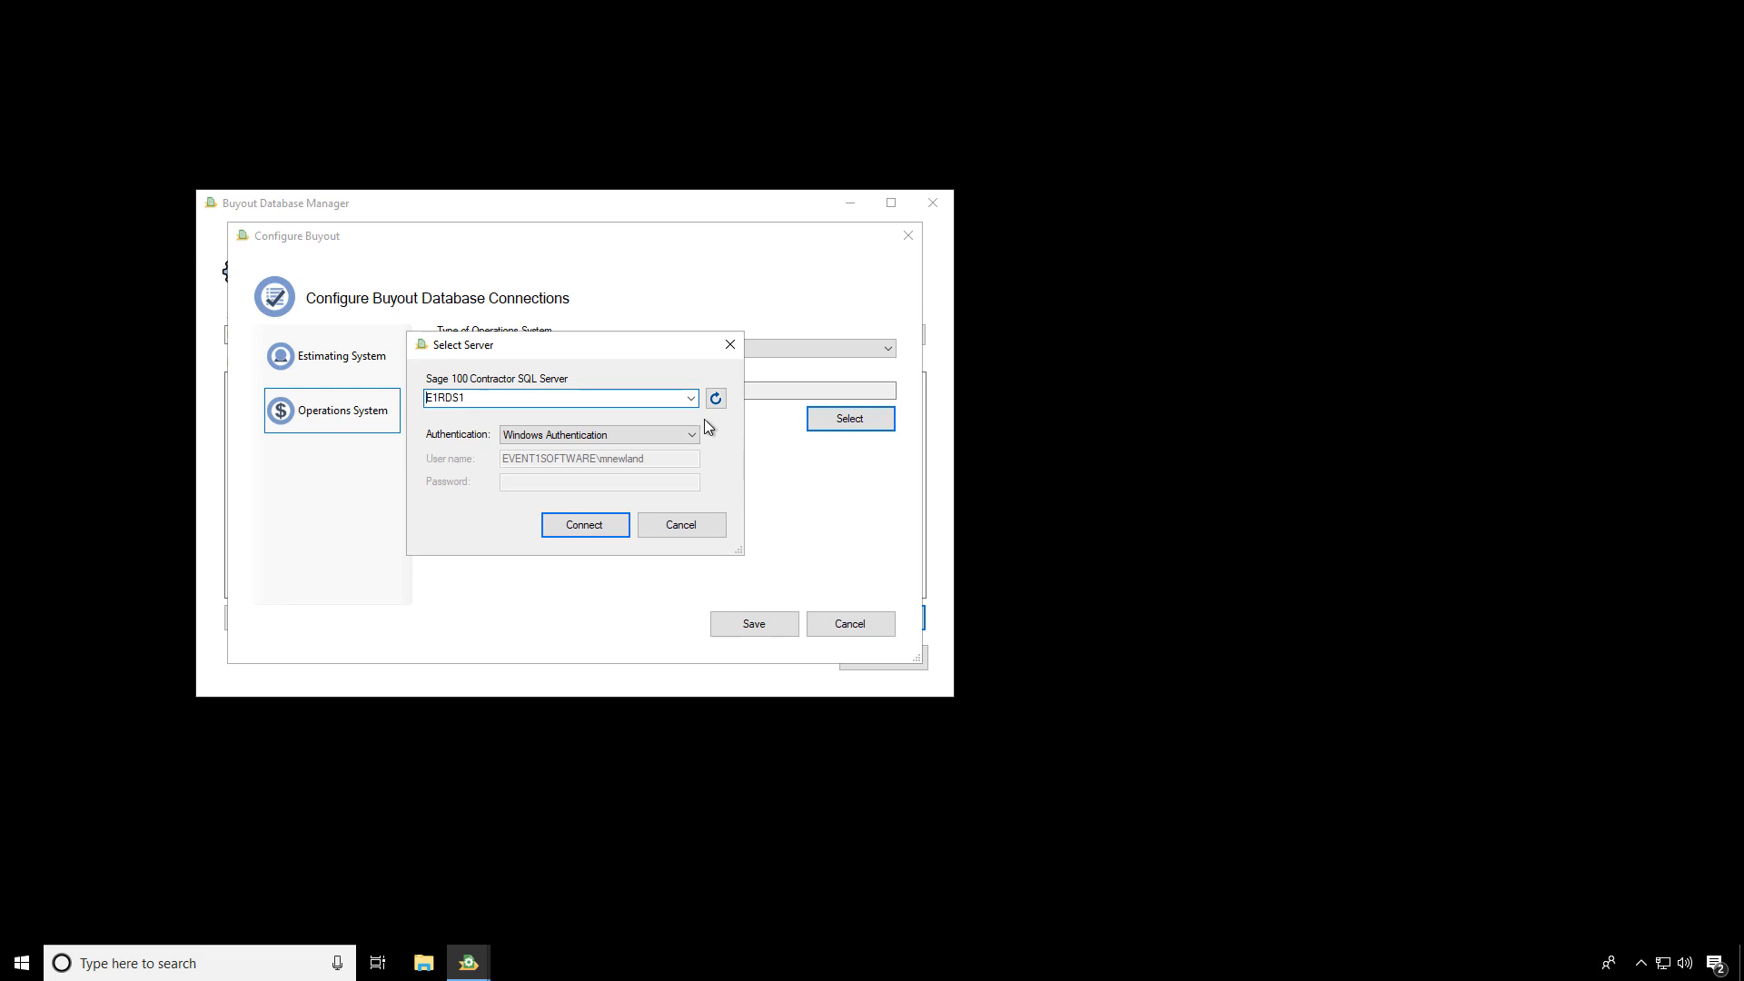
click(692, 399)
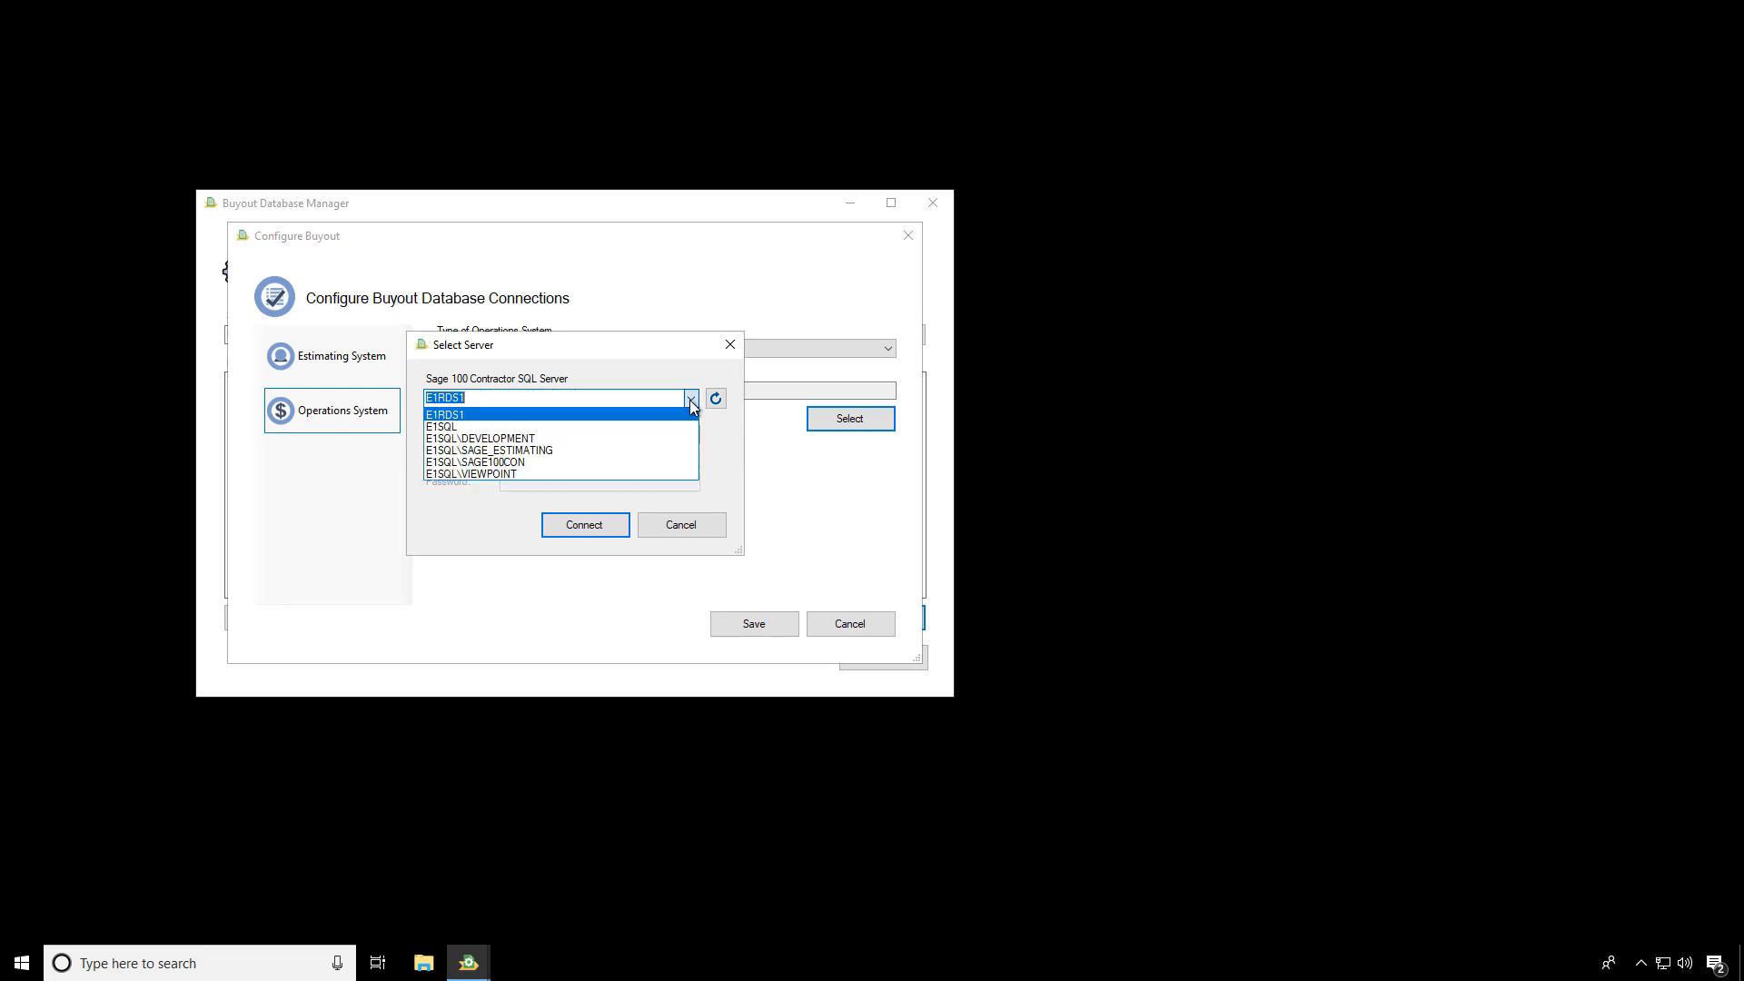
click(516, 461)
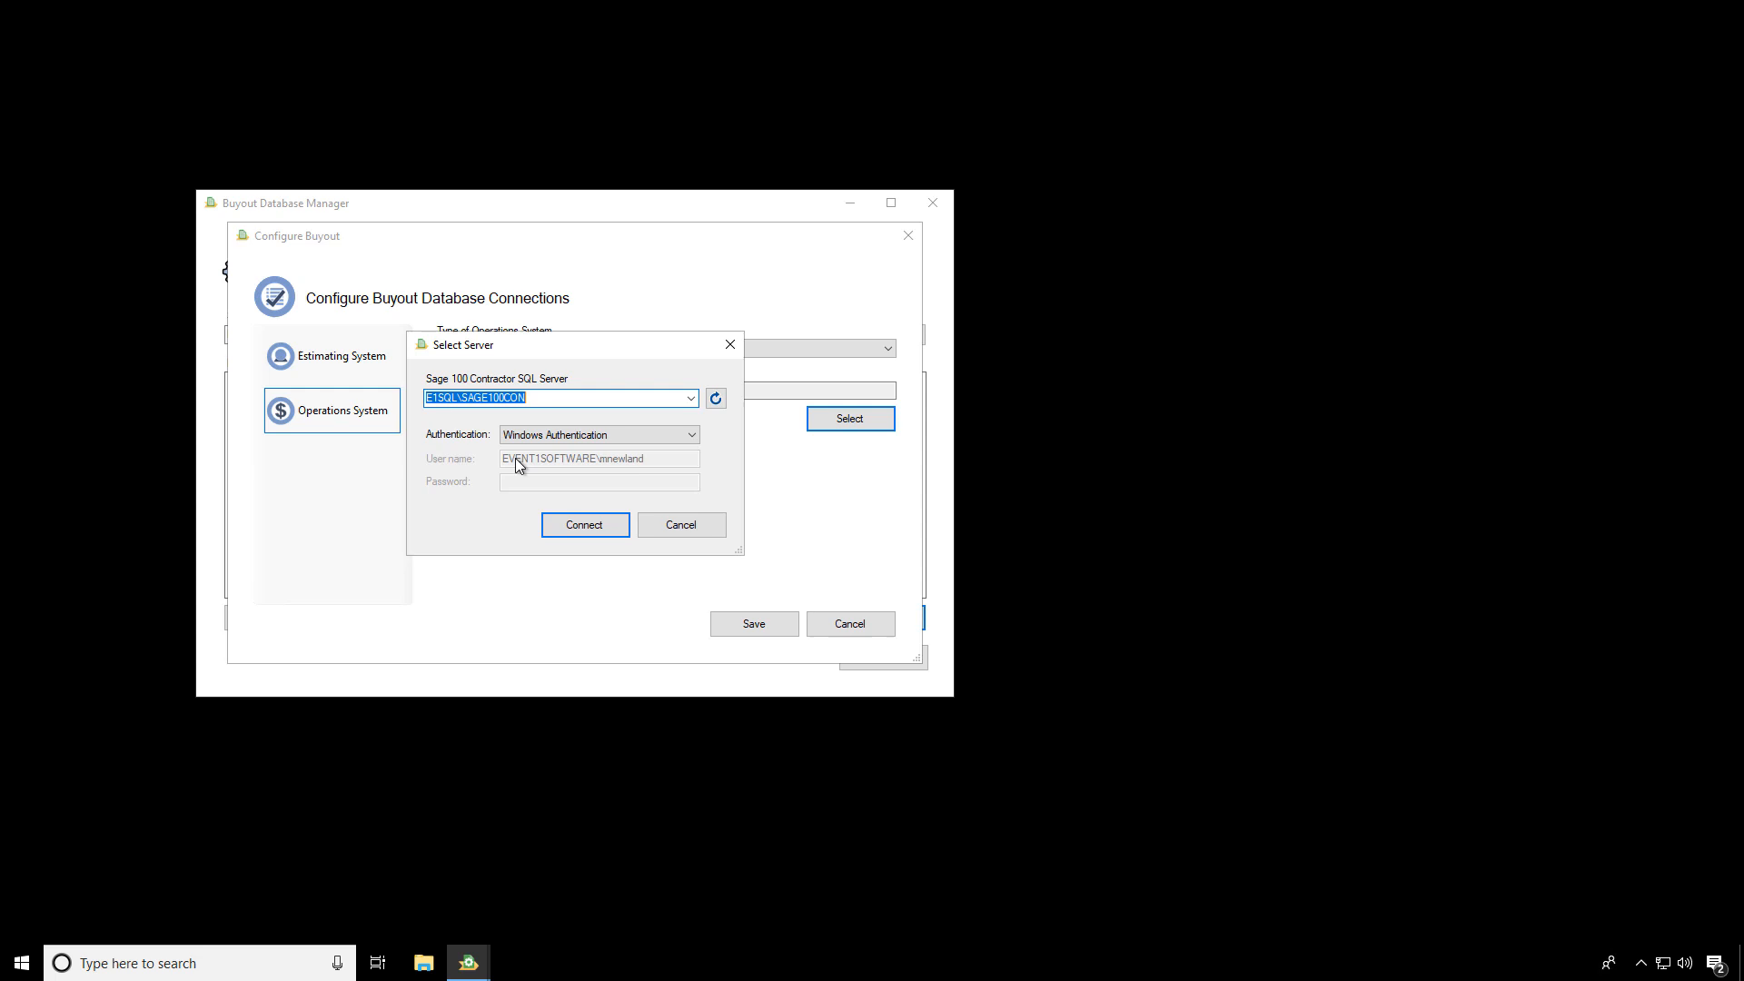
click(692, 434)
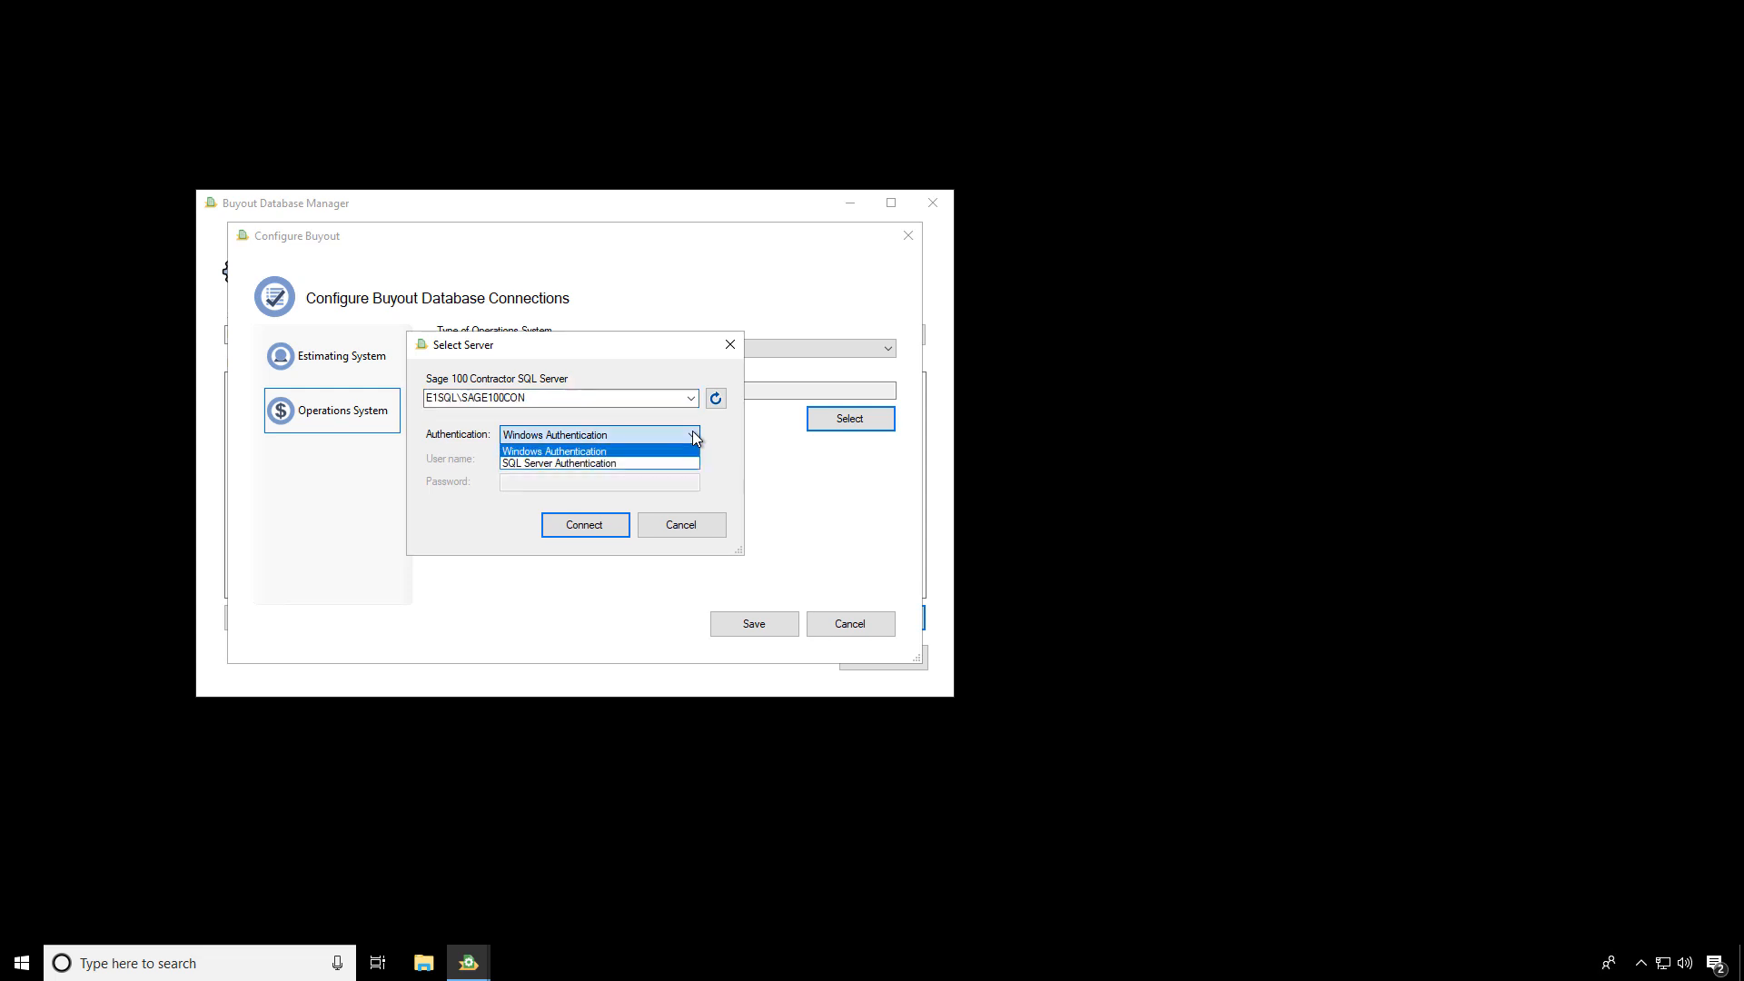
click(610, 465)
click(611, 465)
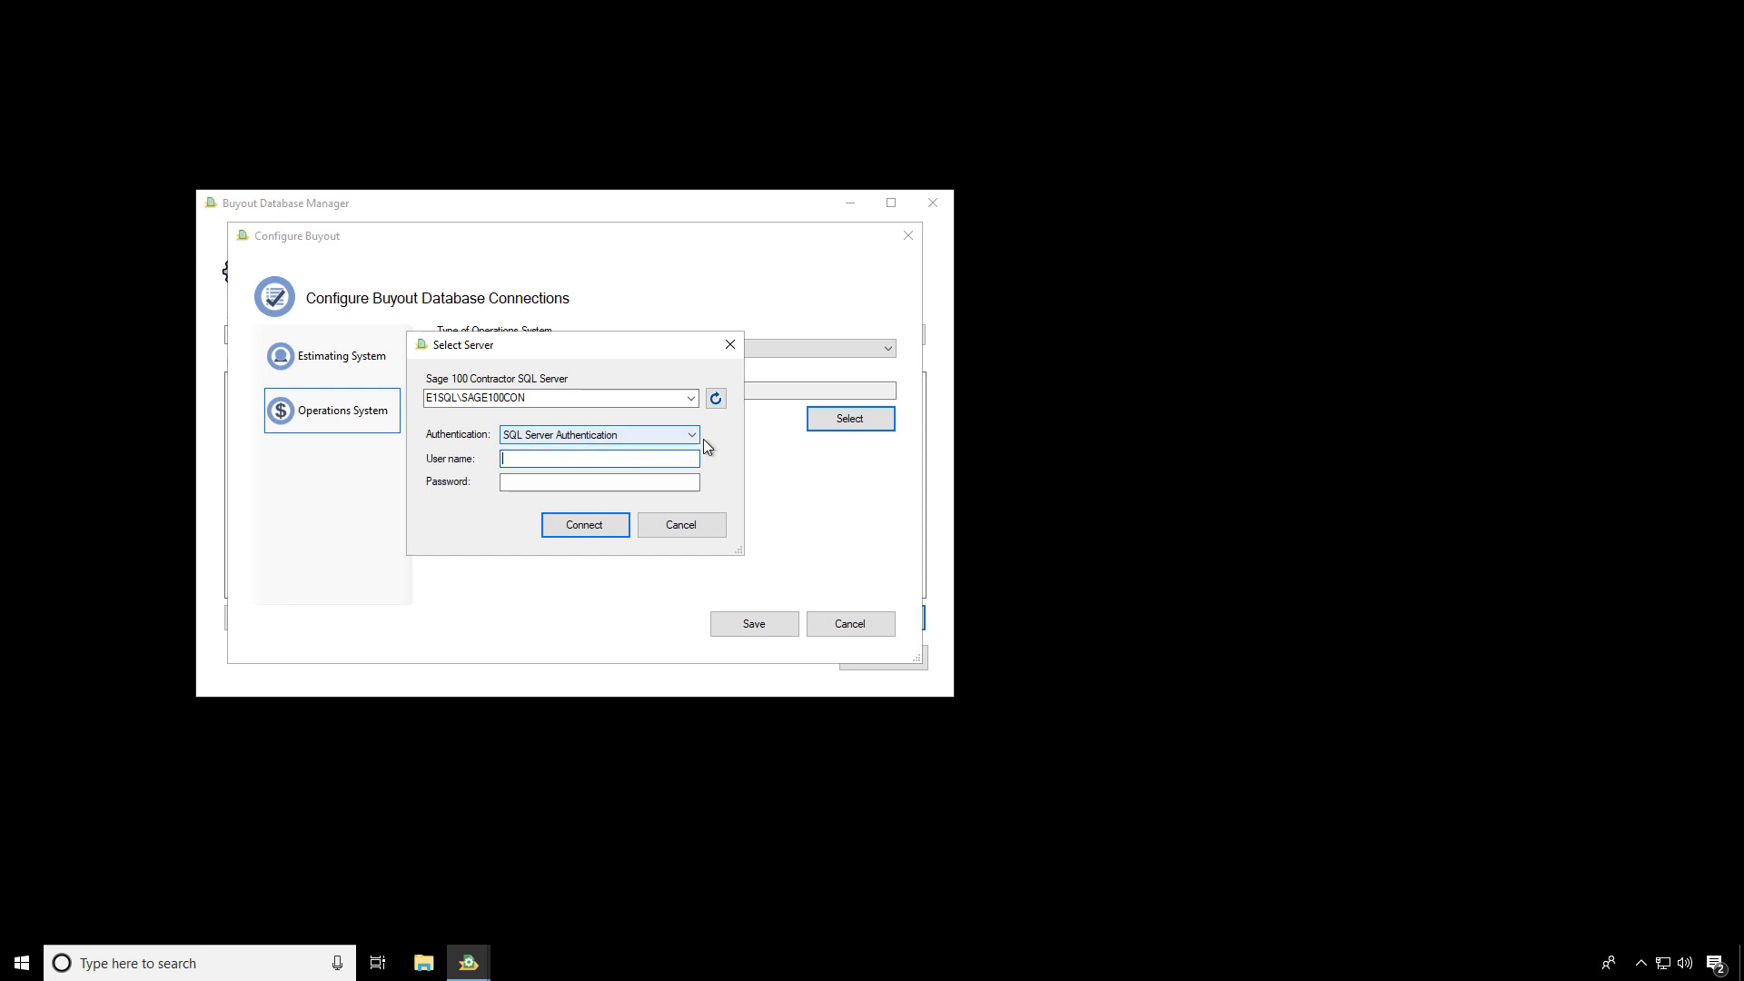
click(693, 438)
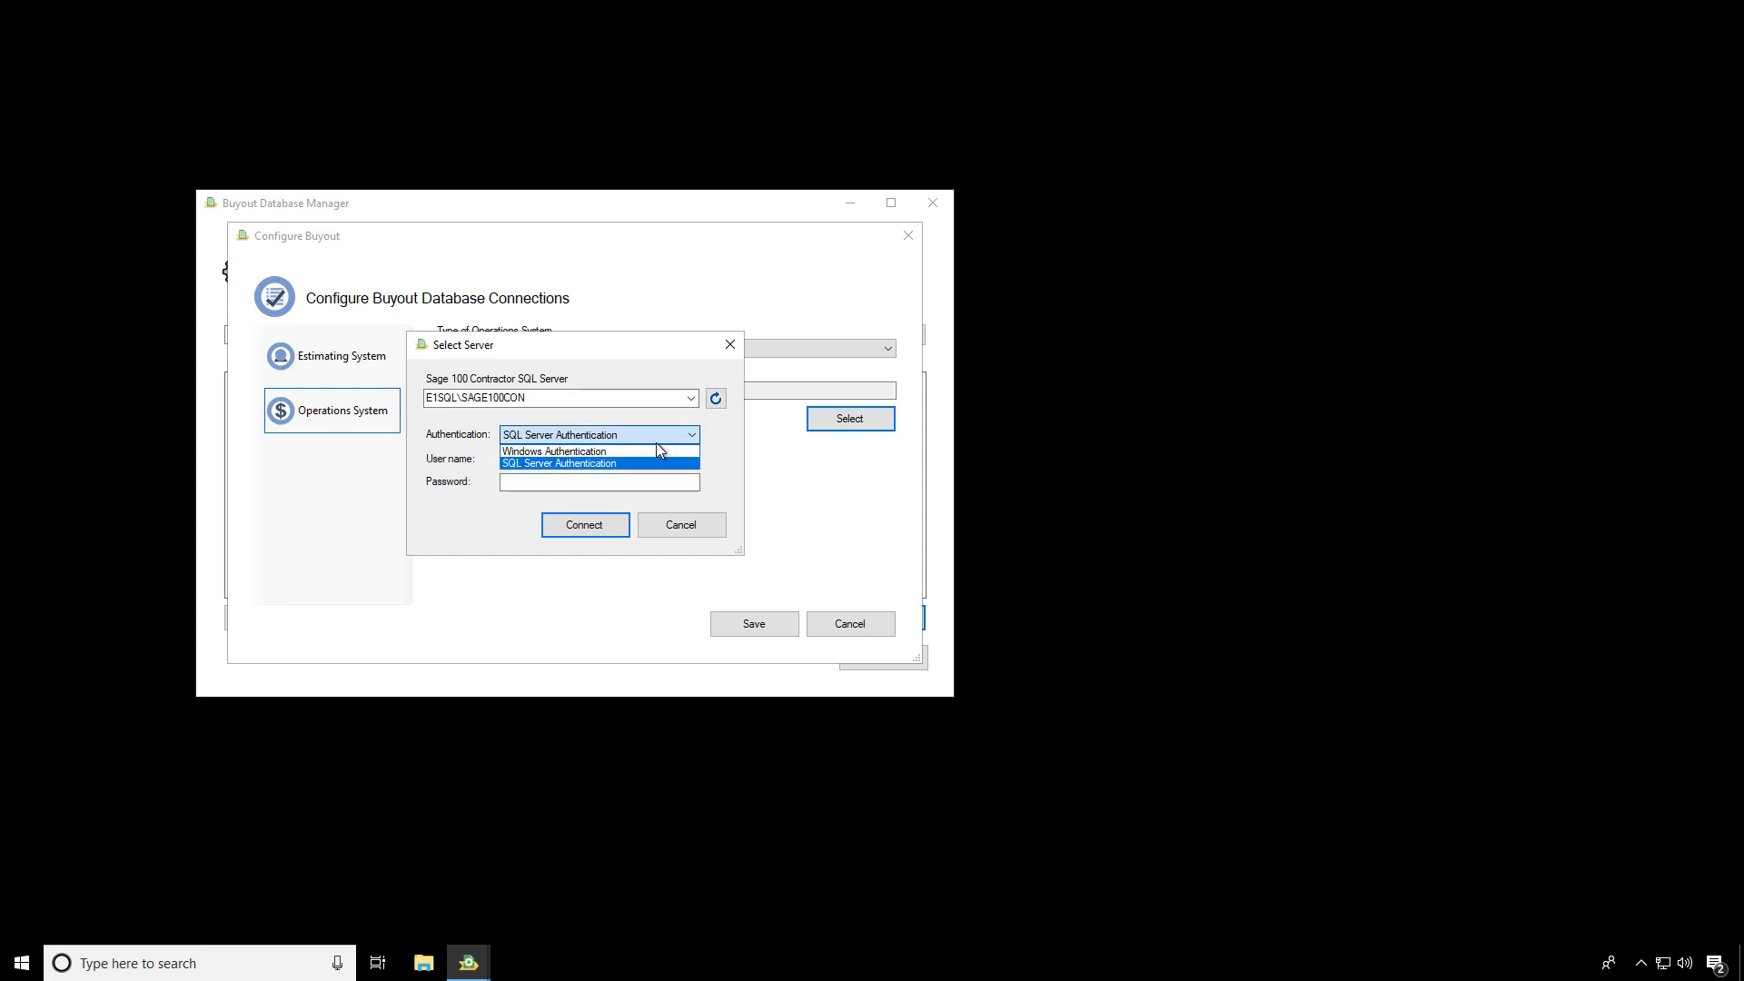
click(650, 456)
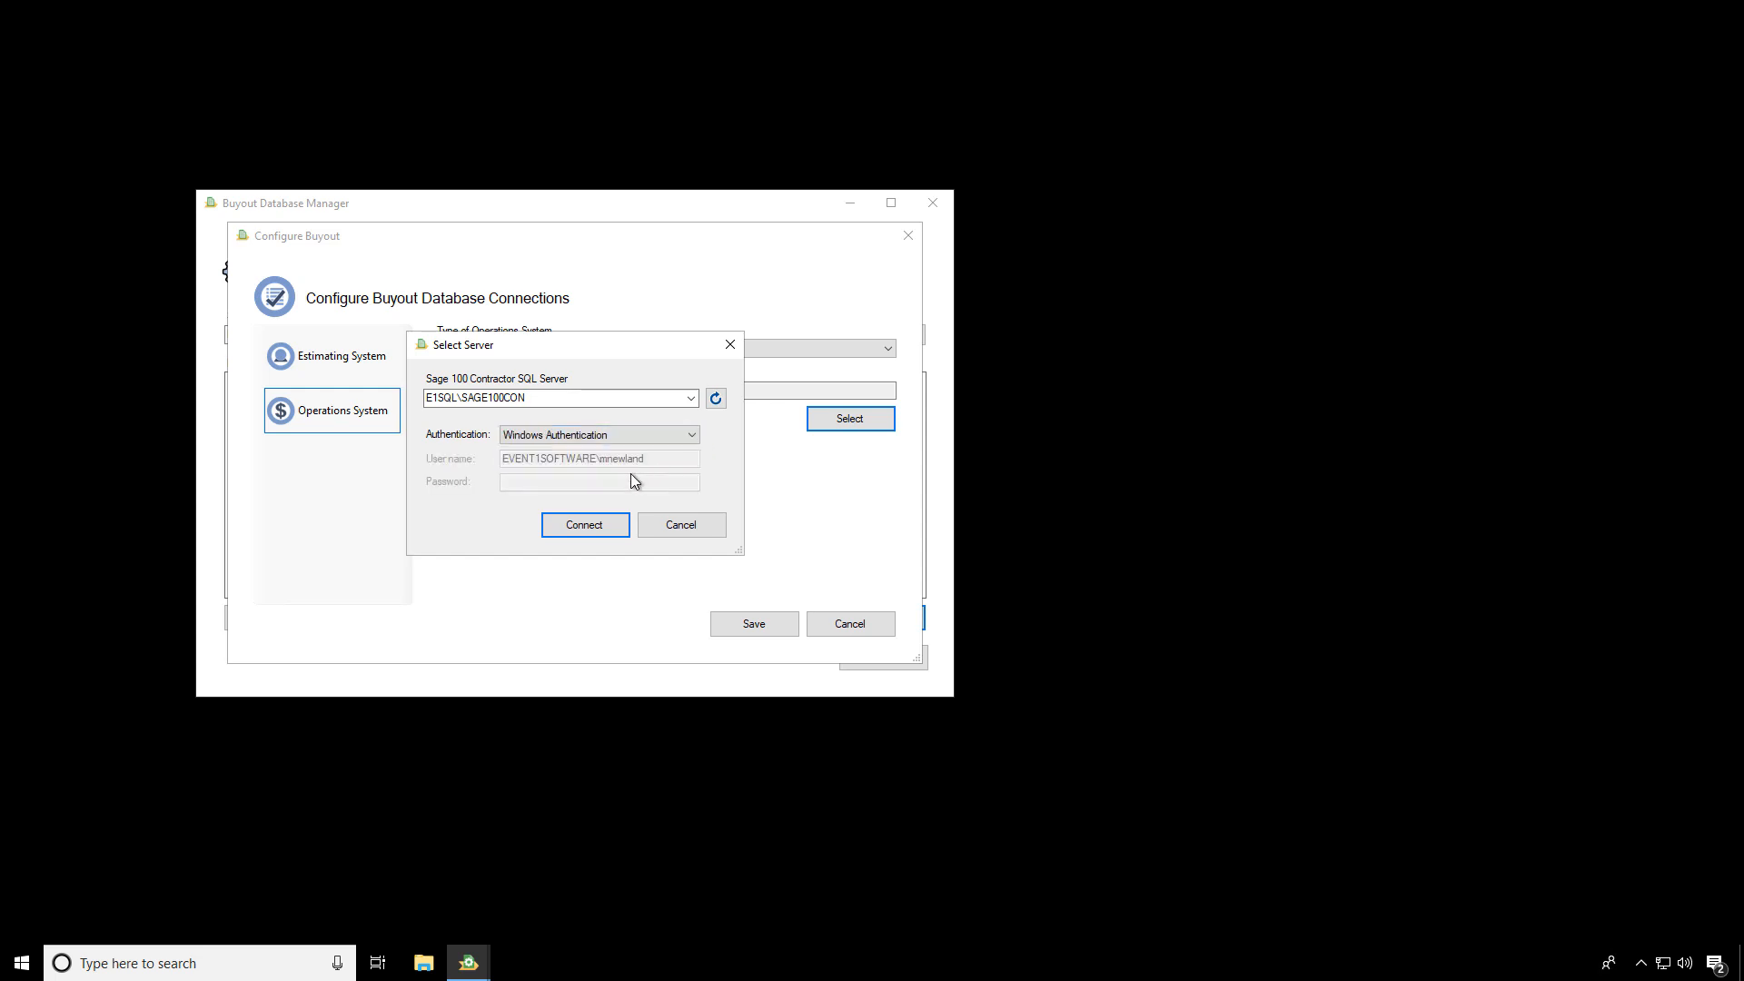
Connect with Windows Authentication, select the Sample Company database, and save the connection configuration
click(599, 524)
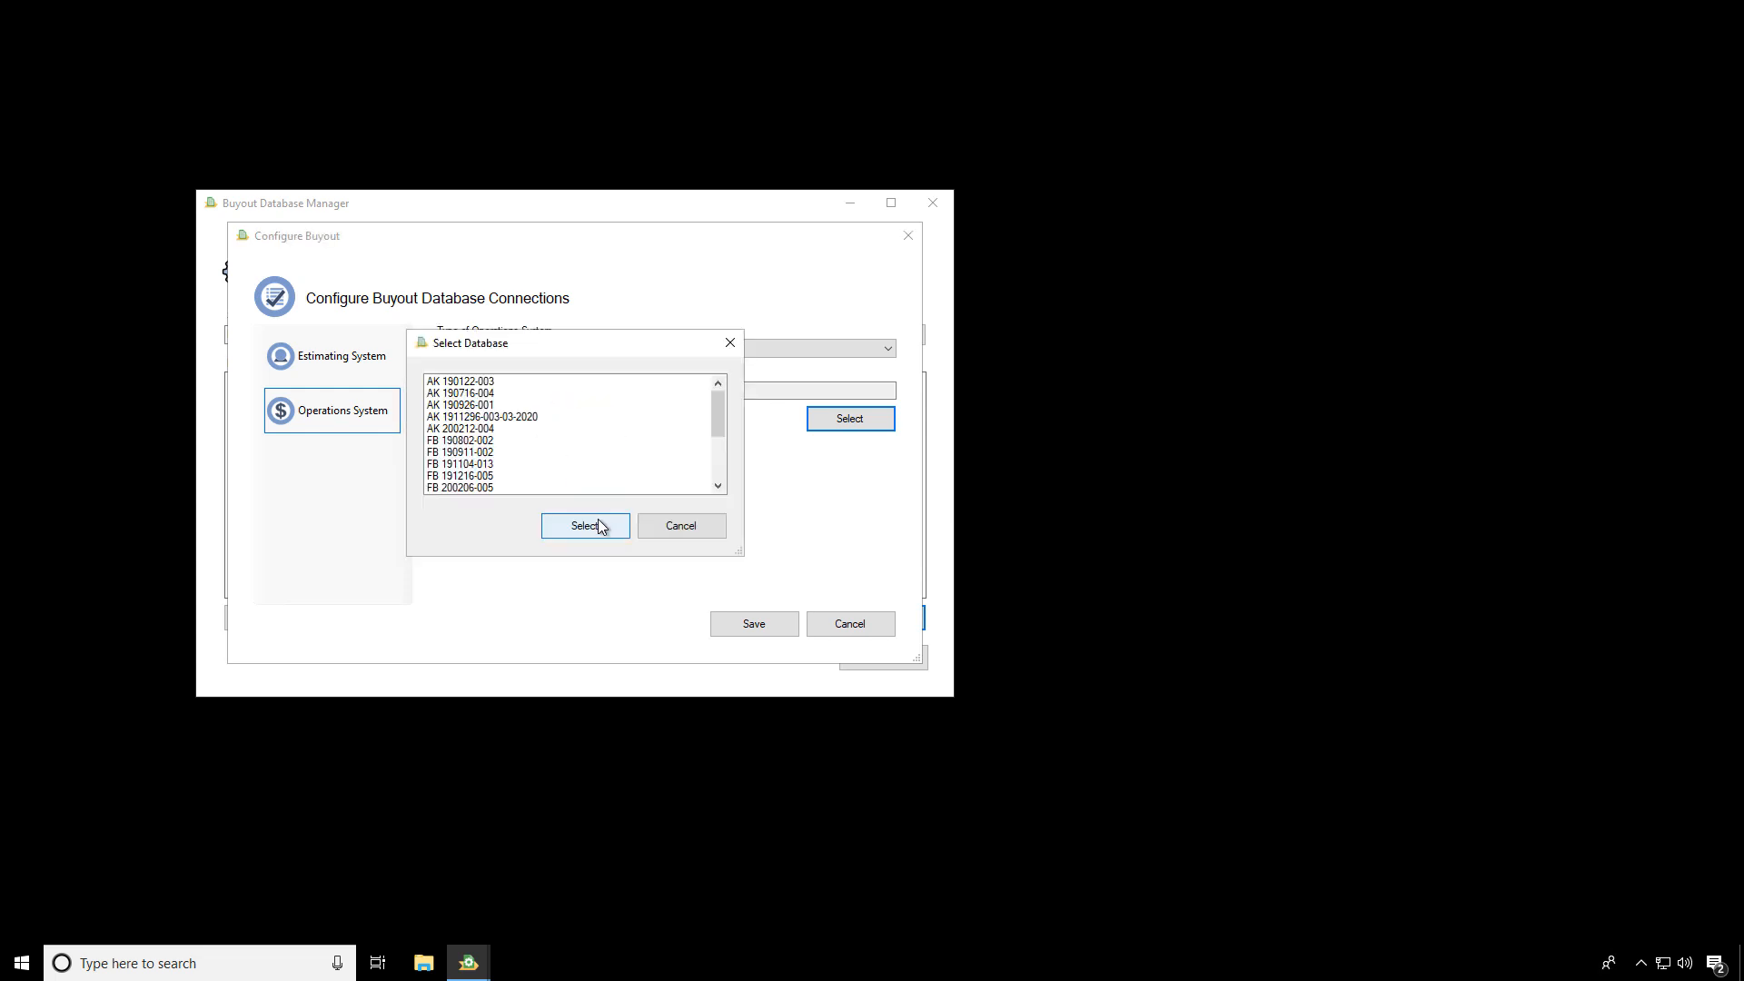
drag(717, 416, 717, 472)
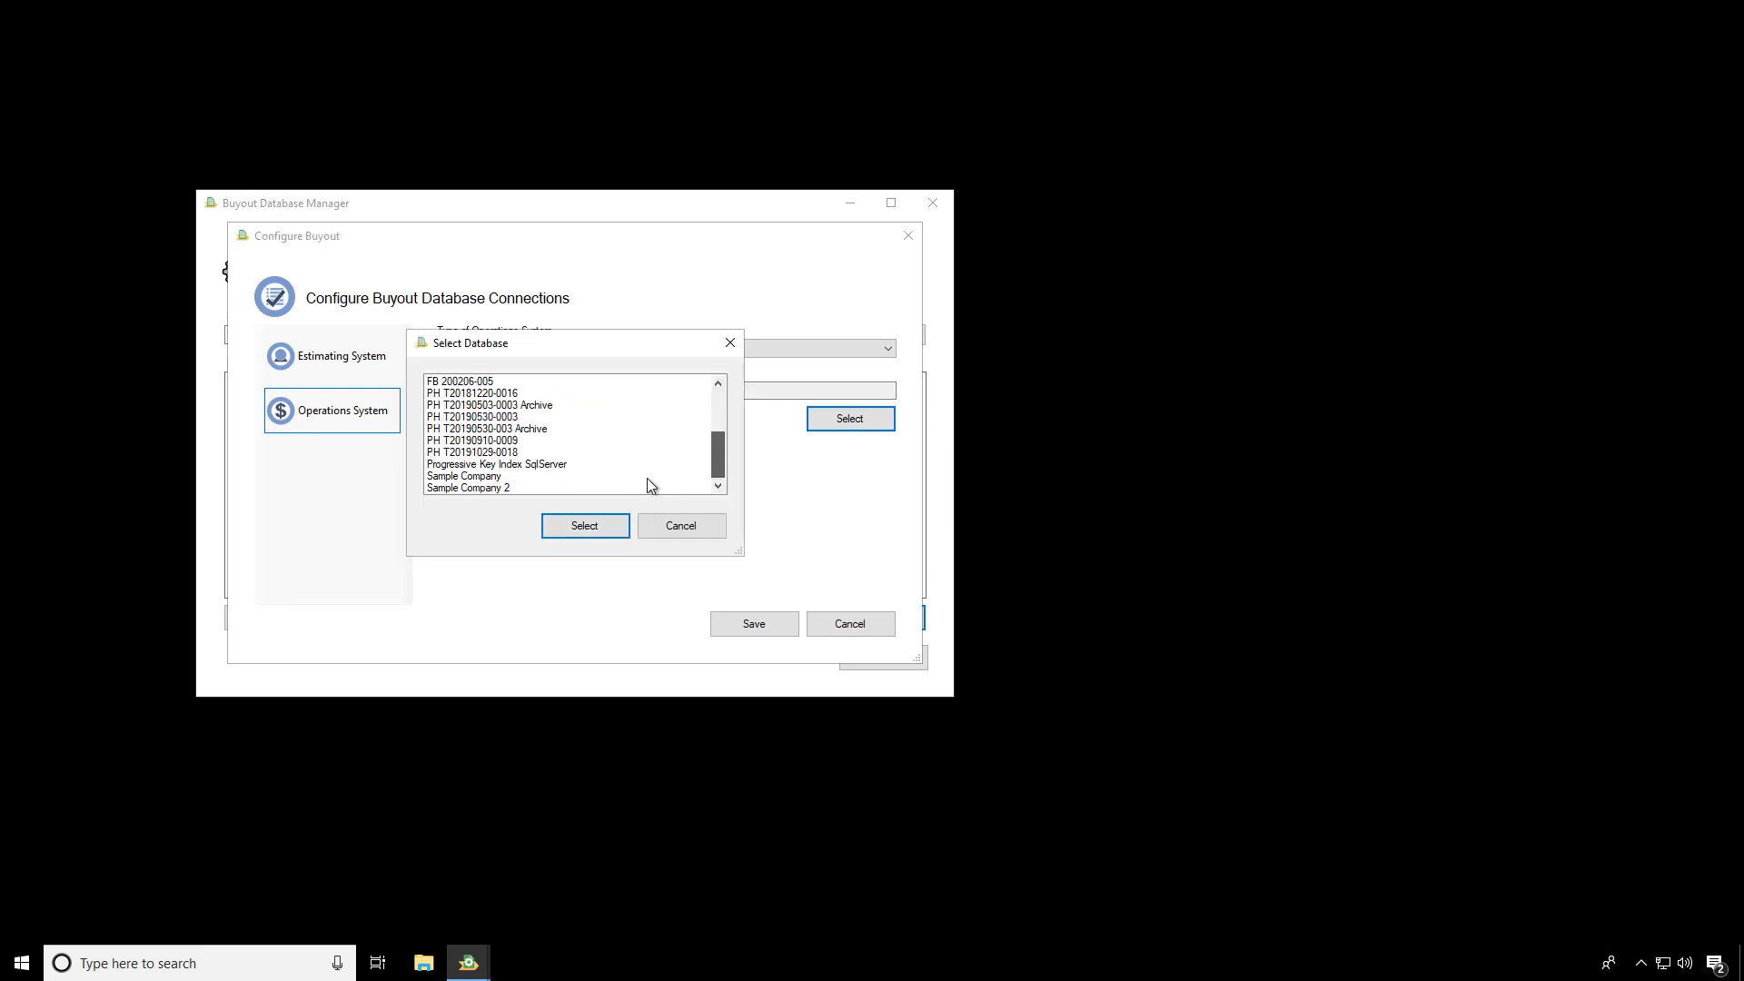
click(487, 476)
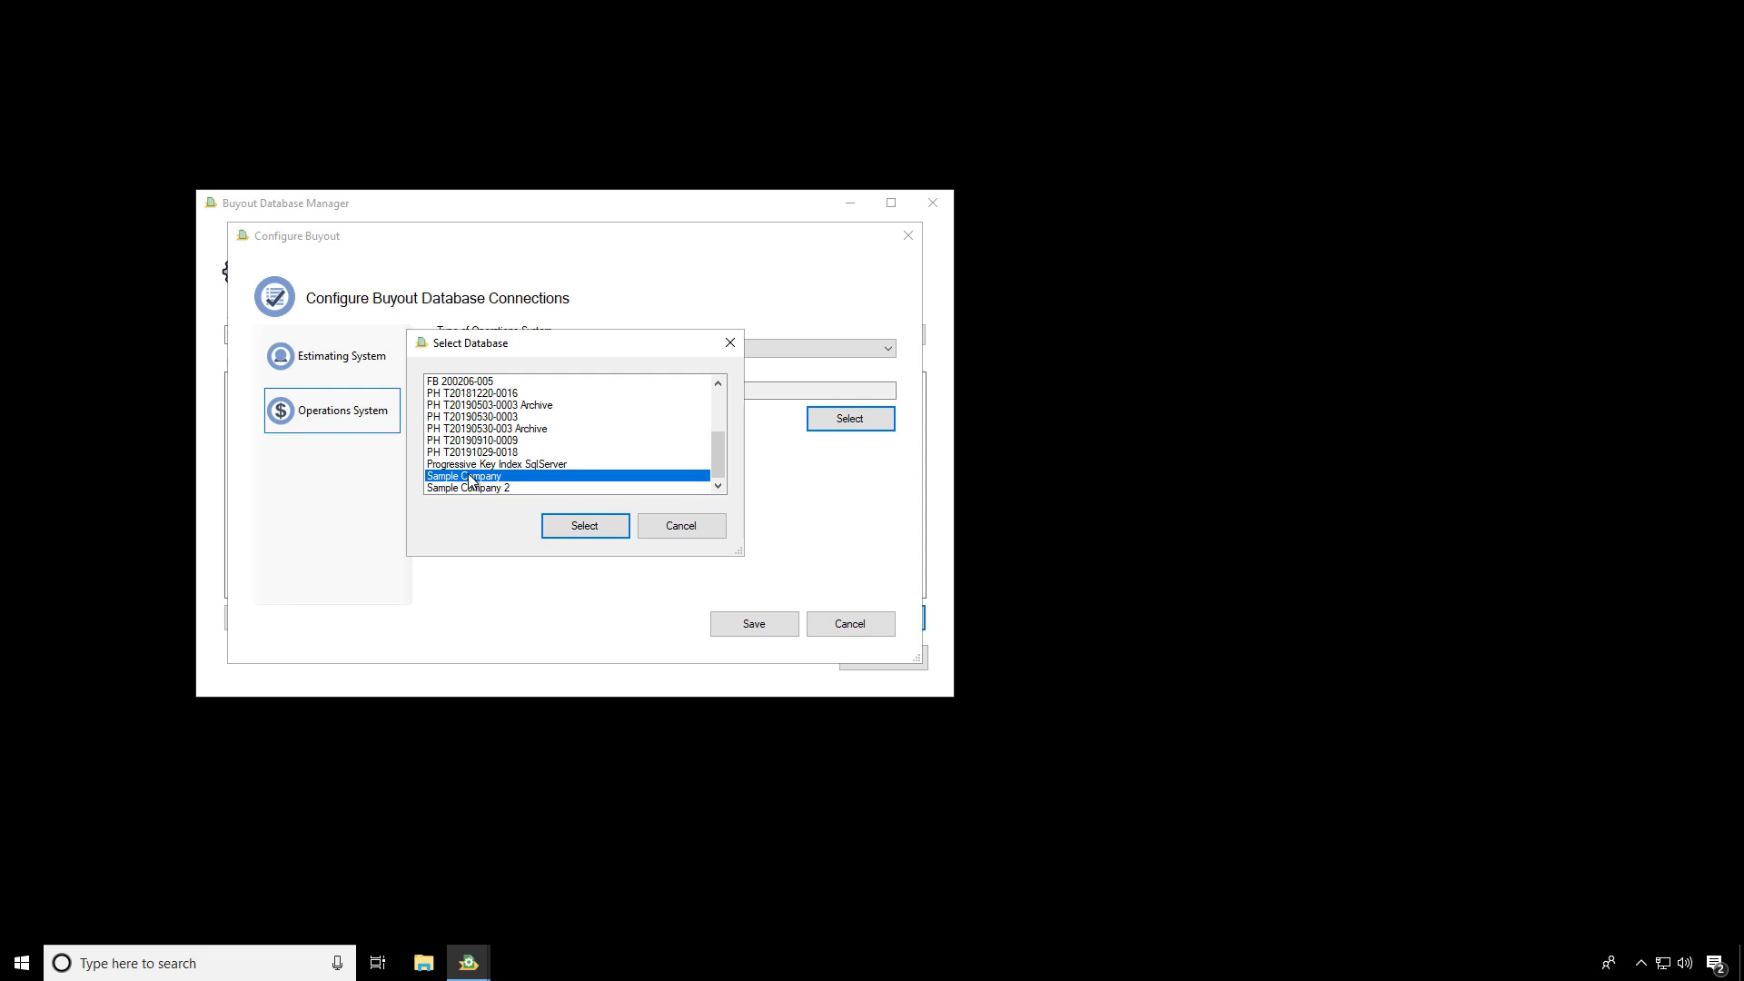
click(586, 526)
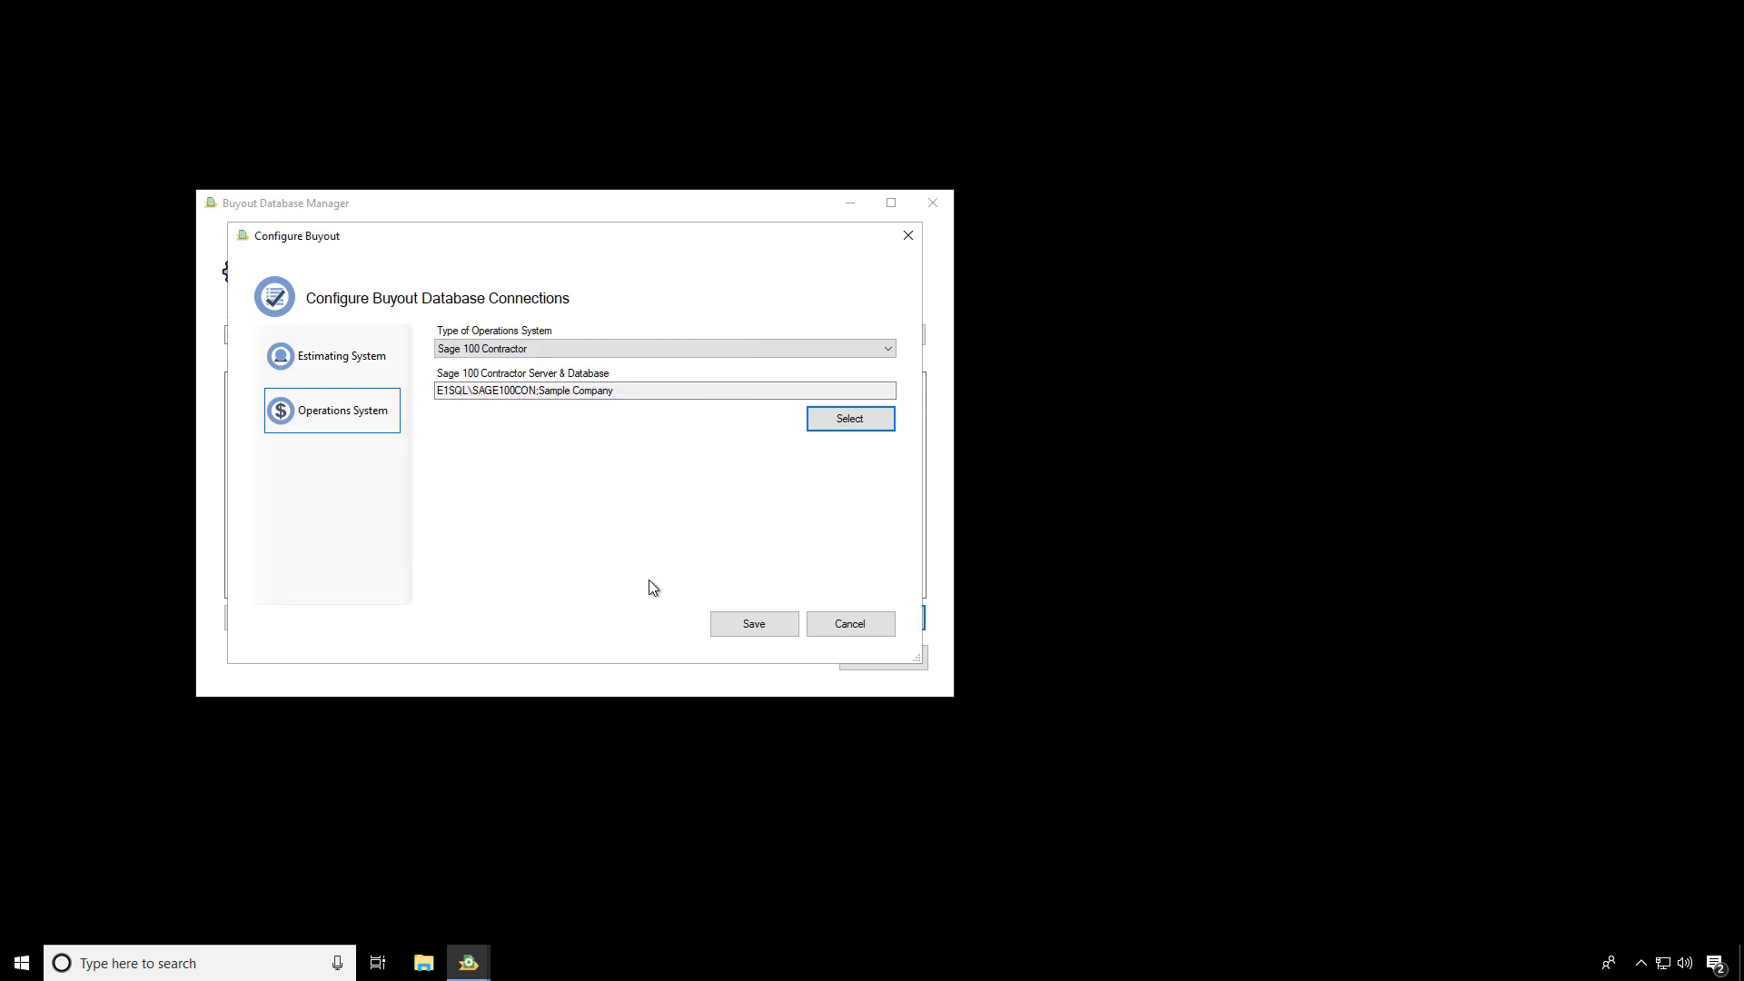
click(755, 631)
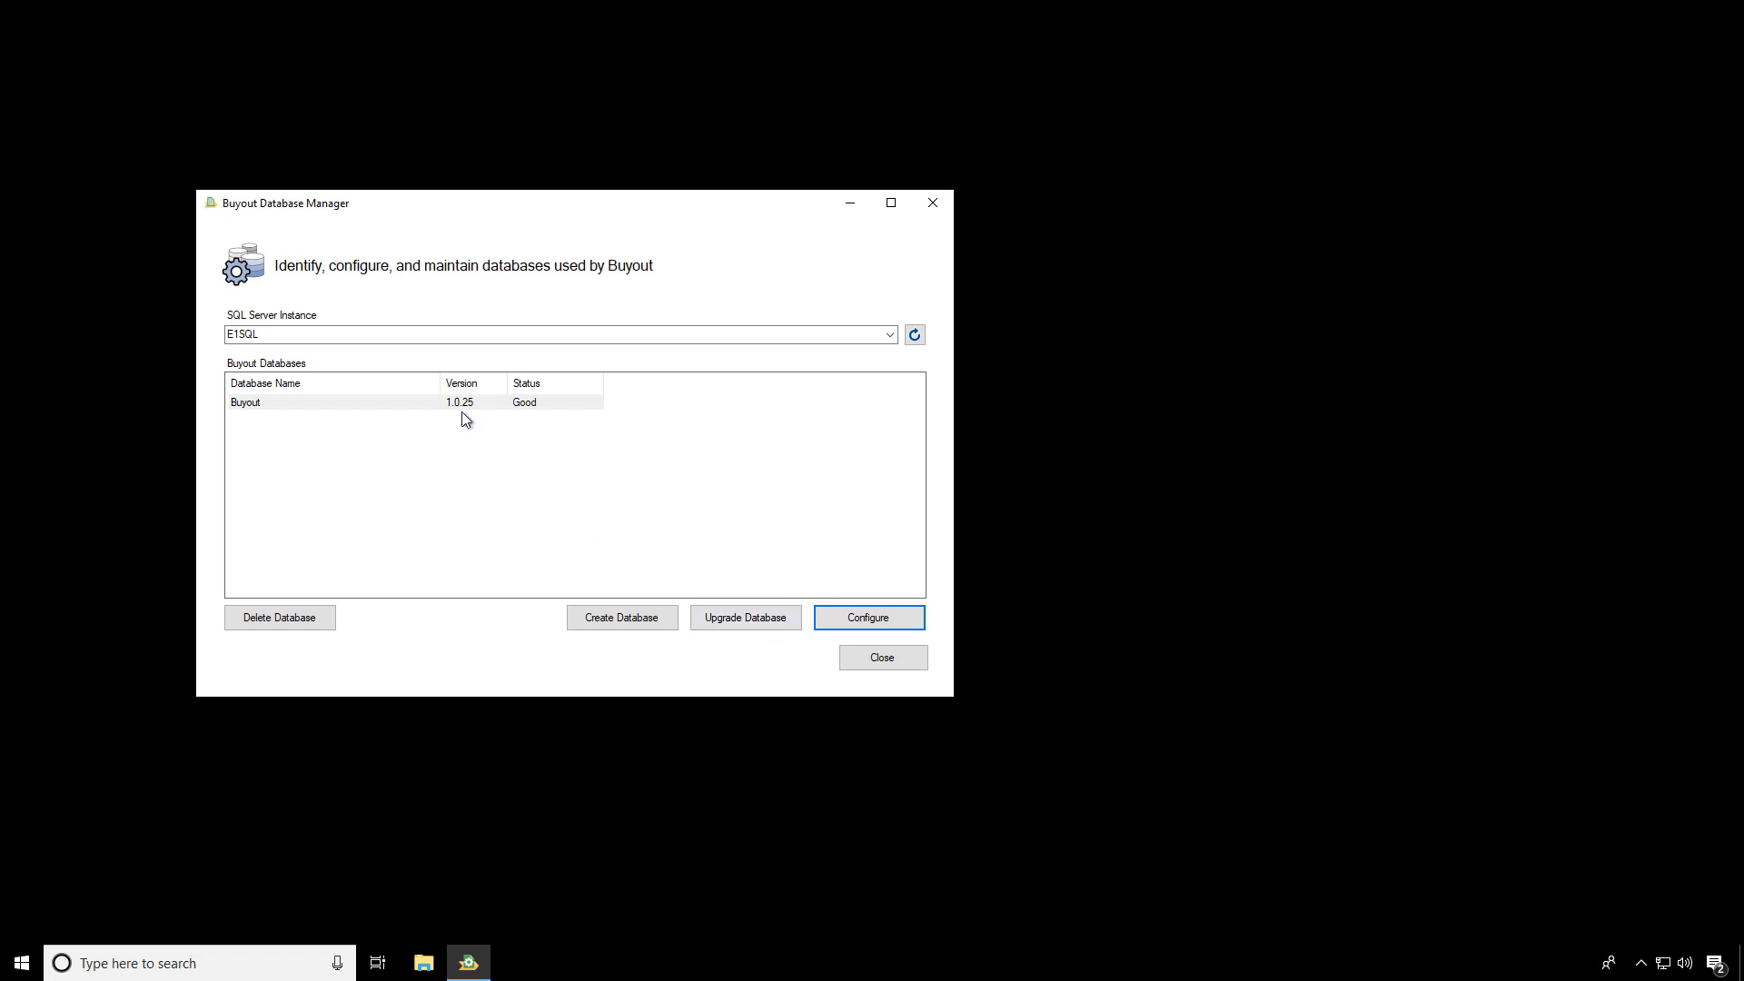
Select the Buyout database in the list
click(529, 408)
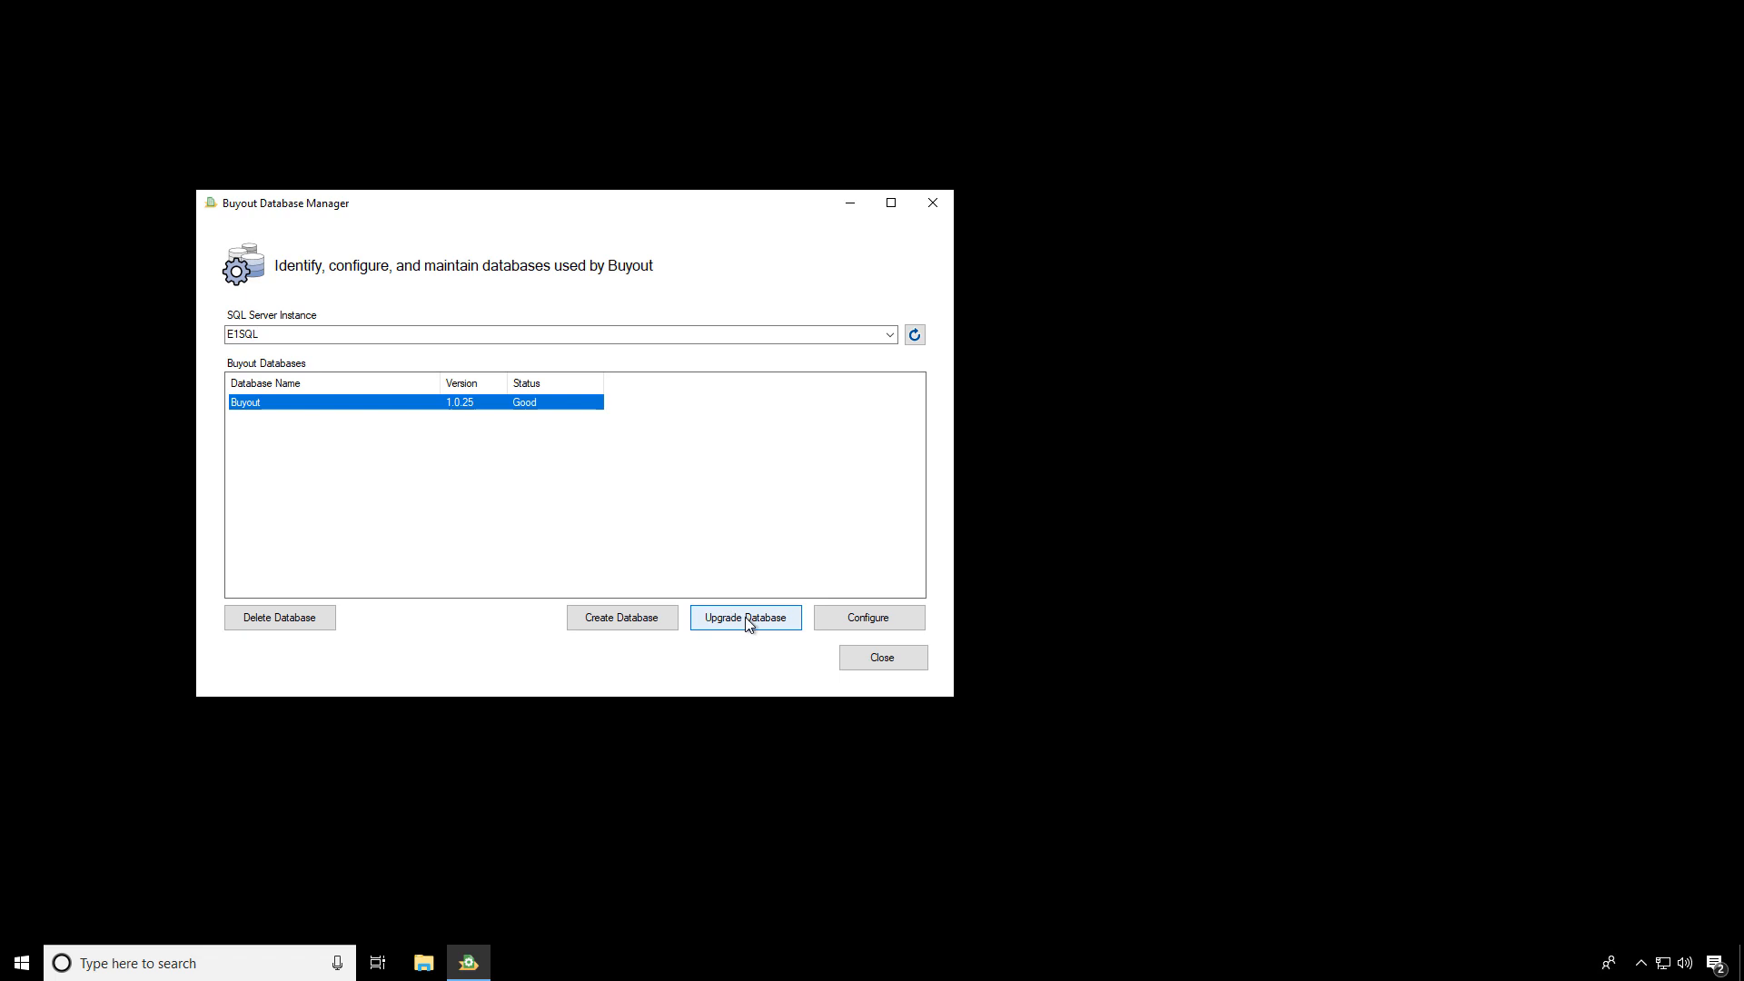